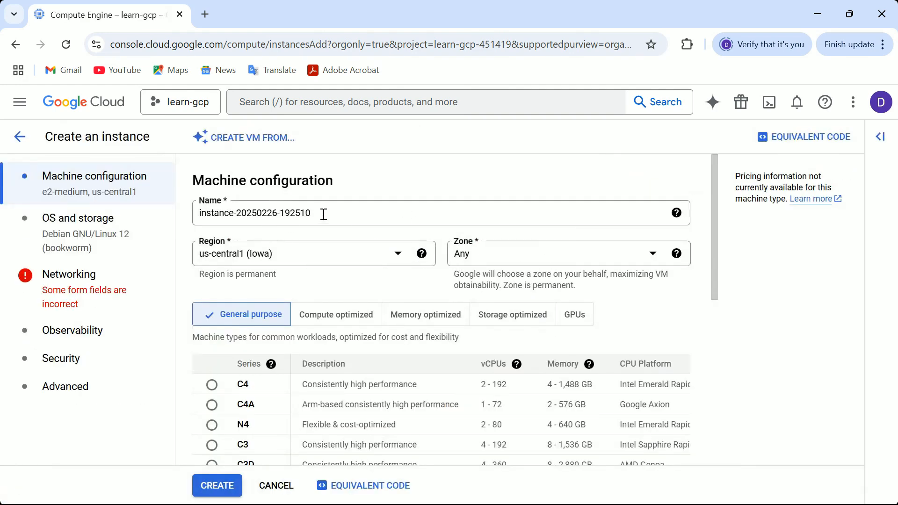
# - Name the new VM instance test-1 and set its zone to us-central1-a
pyautogui.click(324, 214)
pyautogui.press('BackSpace')
pyautogui.press('BackSpace')
pyautogui.press('BackSpace')
pyautogui.press('BackSpace')
pyautogui.press('BackSpace')
pyautogui.press('BackSpace')
pyautogui.press('BackSpace')
pyautogui.press('BackSpace')
pyautogui.press('BackSpace')
pyautogui.press('BackSpace')
pyautogui.press('BackSpace')
pyautogui.press('BackSpace')
pyautogui.press('BackSpace')
pyautogui.press('BackSpace')
pyautogui.press('BackSpace')
pyautogui.press('BackSpace')
pyautogui.press('BackSpace')
pyautogui.press('BackSpace')
pyautogui.press('BackSpace')
pyautogui.press('BackSpace')
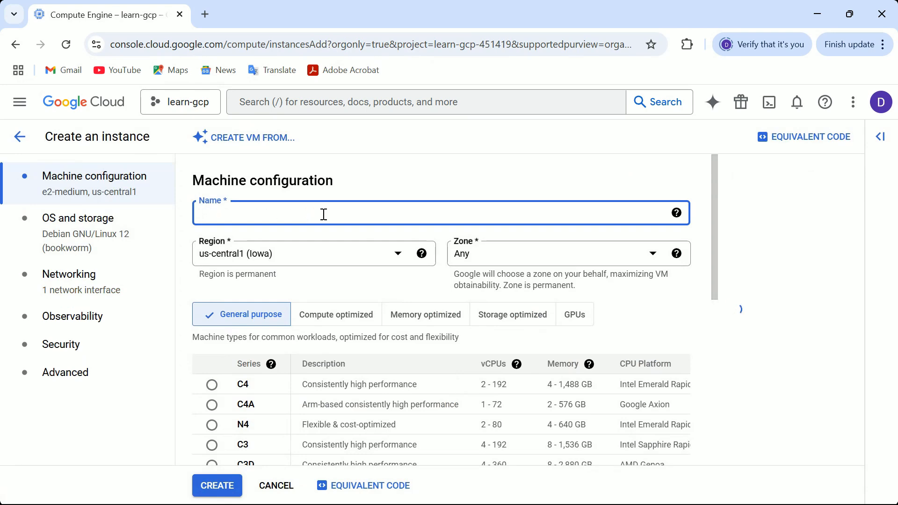
pyautogui.write('test-1')
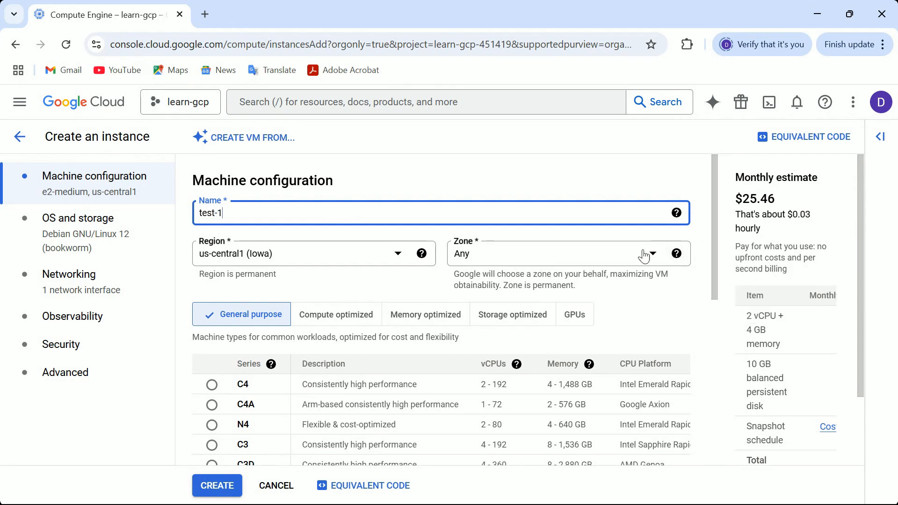
pyautogui.click(626, 256)
pyautogui.click(556, 288)
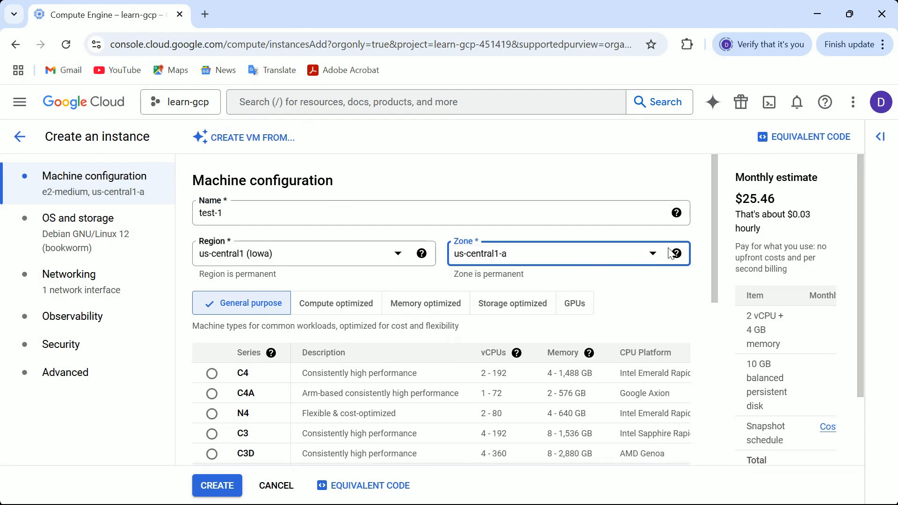
# - Set the machine type to e2-micro
pyautogui.moveTo(715, 203); pyautogui.dragTo(708, 403)
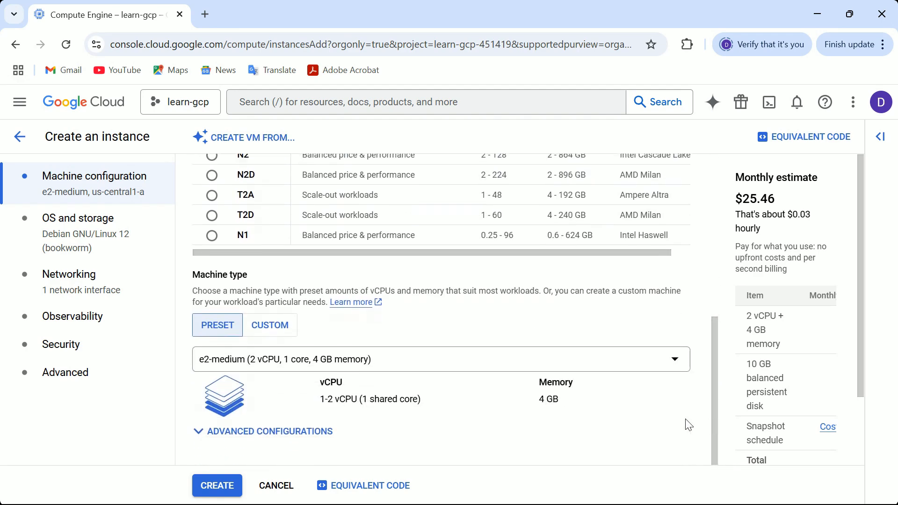
pyautogui.click(585, 365)
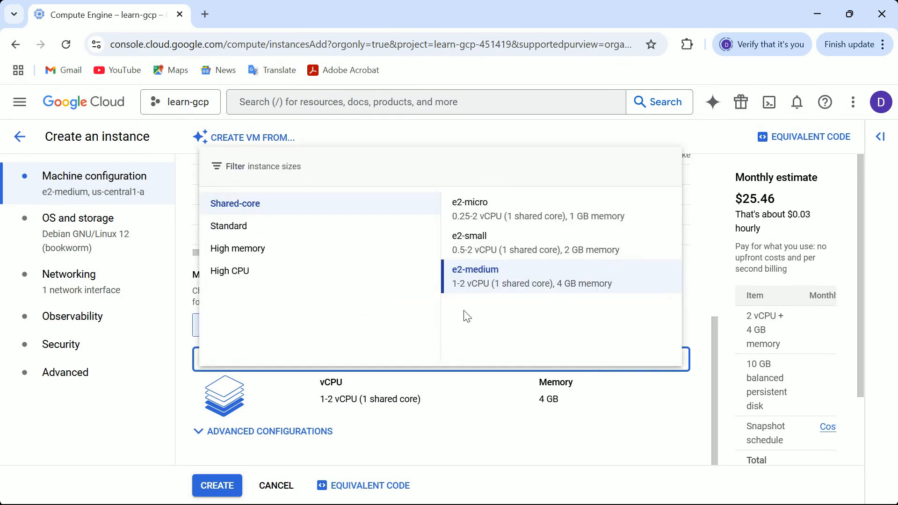
pyautogui.click(482, 208)
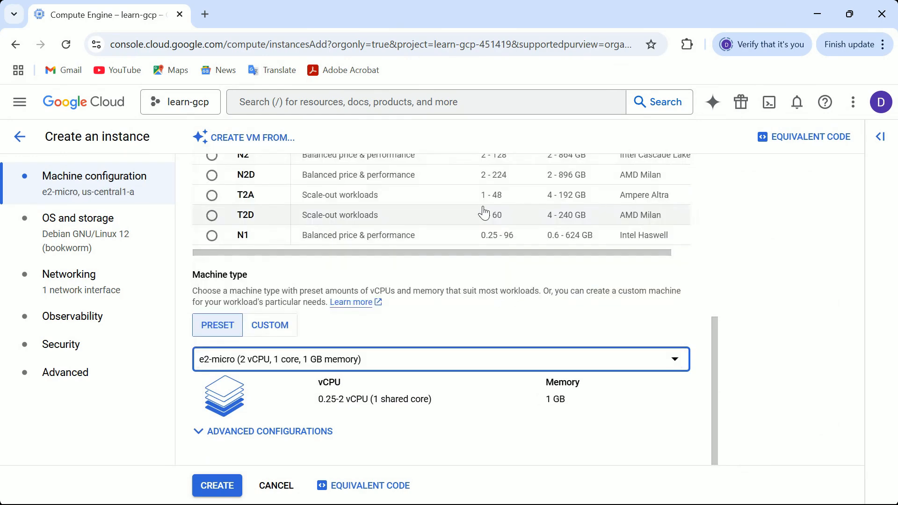
# - Allow HTTP traffic in the firewall settings and open the startup script field under Advanced
pyautogui.click(91, 290)
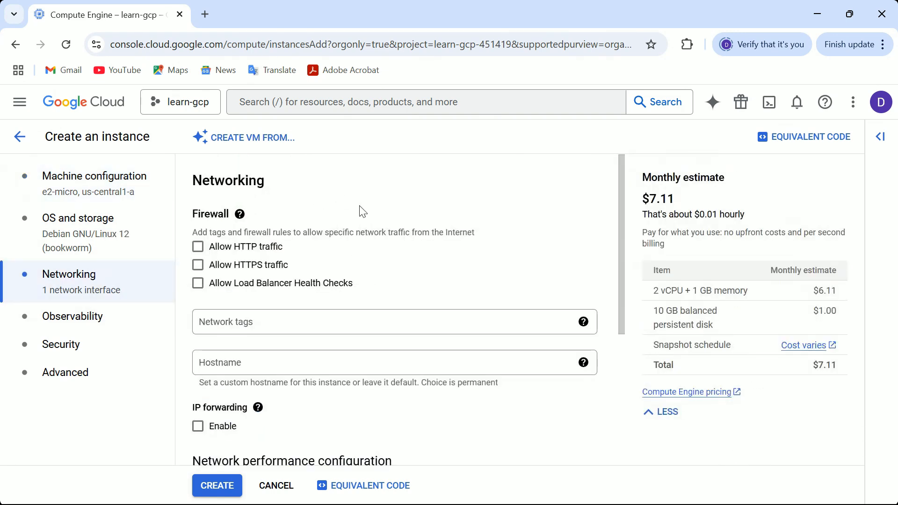
pyautogui.click(198, 246)
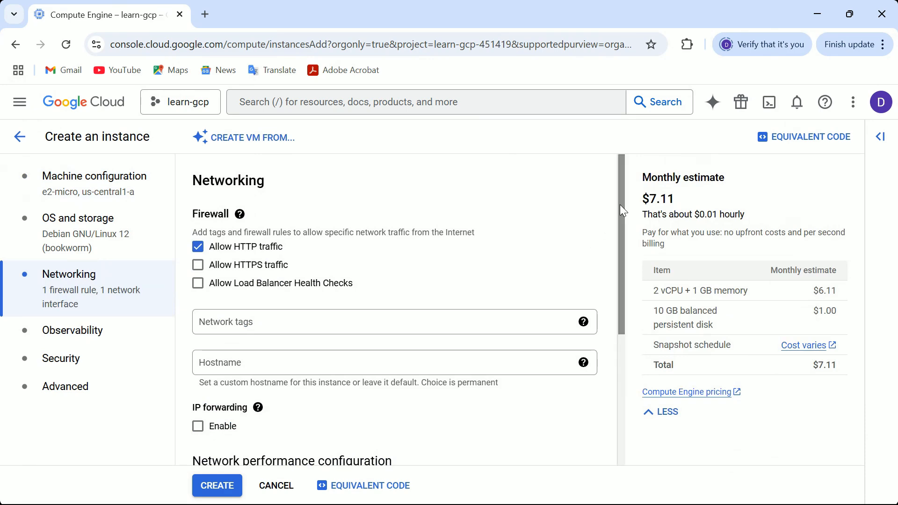
pyautogui.moveTo(619, 204); pyautogui.dragTo(625, 406)
pyautogui.click(66, 390)
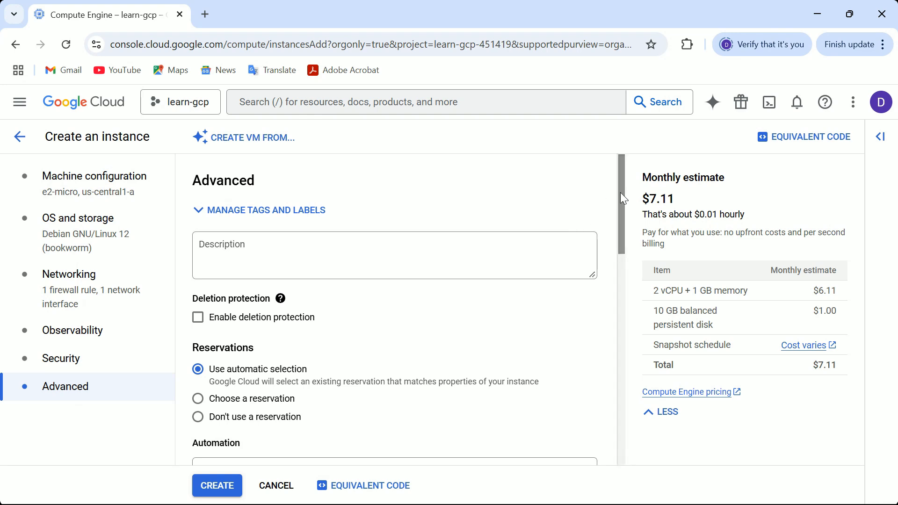
pyautogui.moveTo(620, 193); pyautogui.dragTo(622, 247)
pyautogui.click(246, 327)
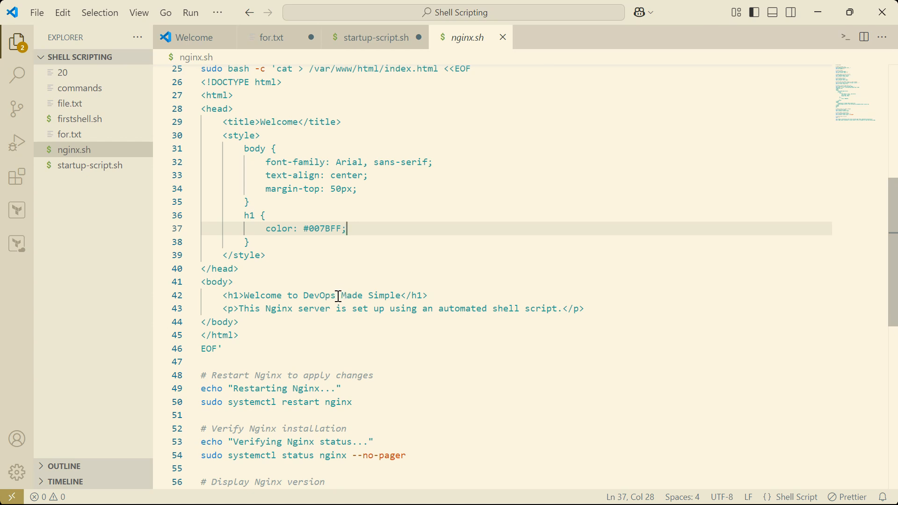
# - Edit the nginx.sh welcome heading to read 'Welcome to DevOps Made Simple-Server-1'
pyautogui.moveTo(335, 297); pyautogui.dragTo(303, 298)
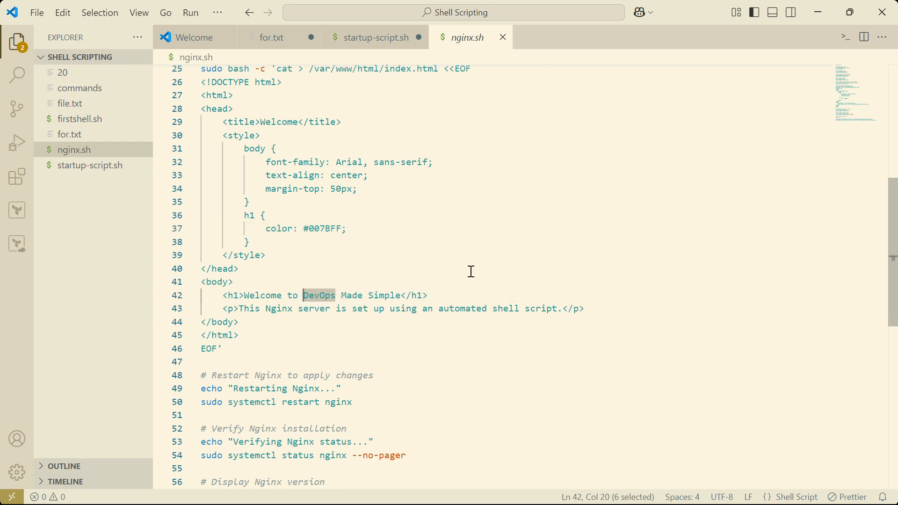
pyautogui.click(511, 268)
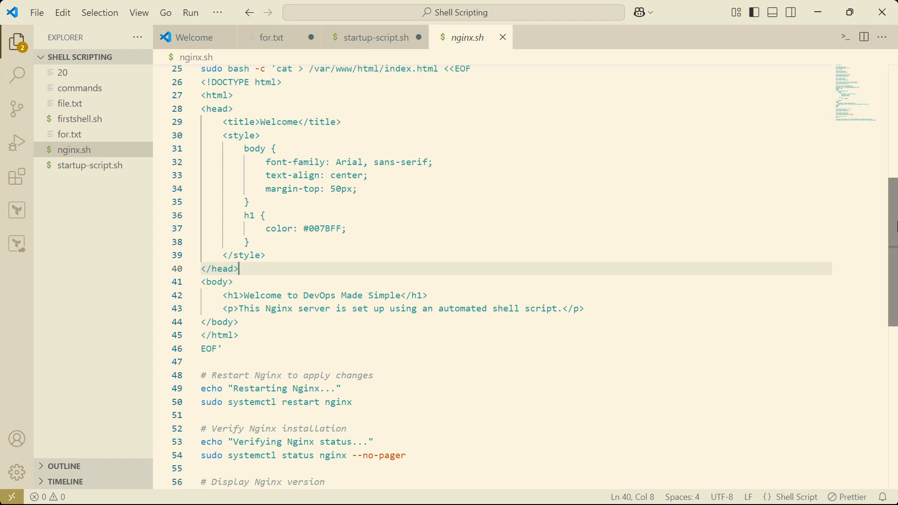
pyautogui.scroll(1, 895, 227)
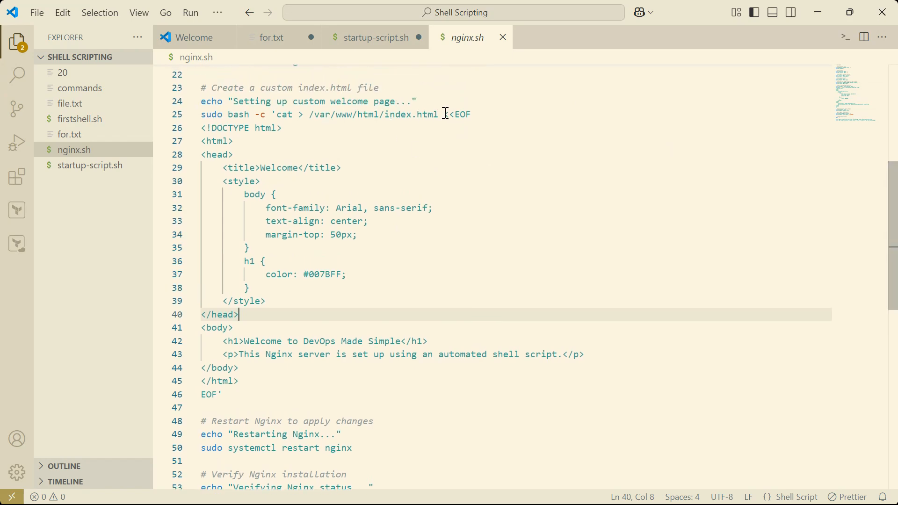
pyautogui.moveTo(440, 115); pyautogui.dragTo(388, 115)
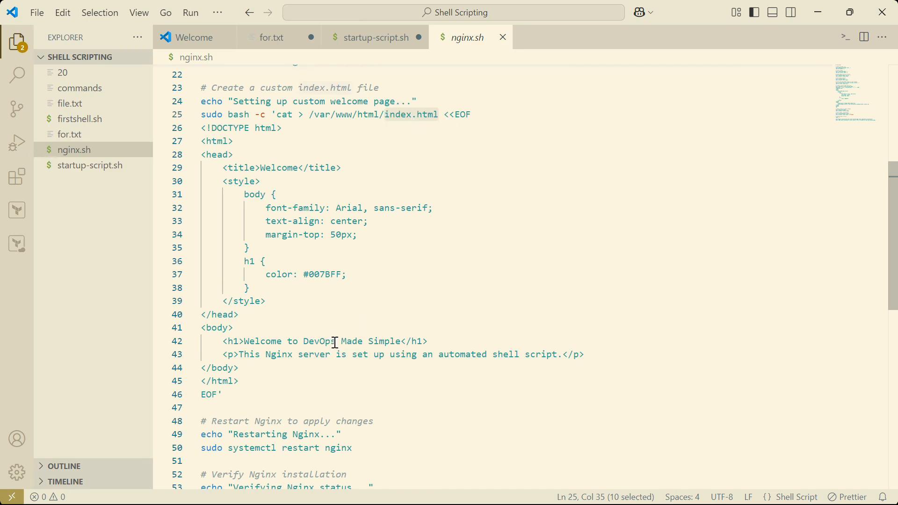
pyautogui.moveTo(336, 343); pyautogui.dragTo(304, 342)
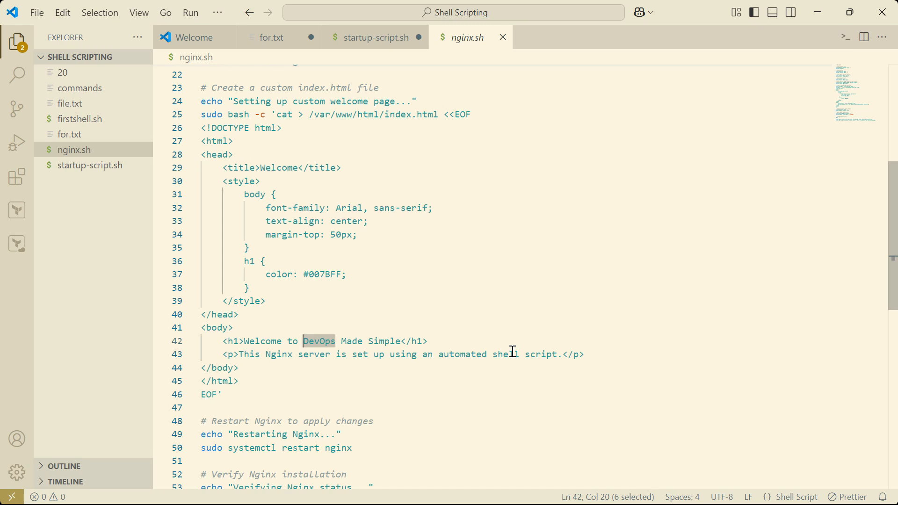
pyautogui.click(401, 344)
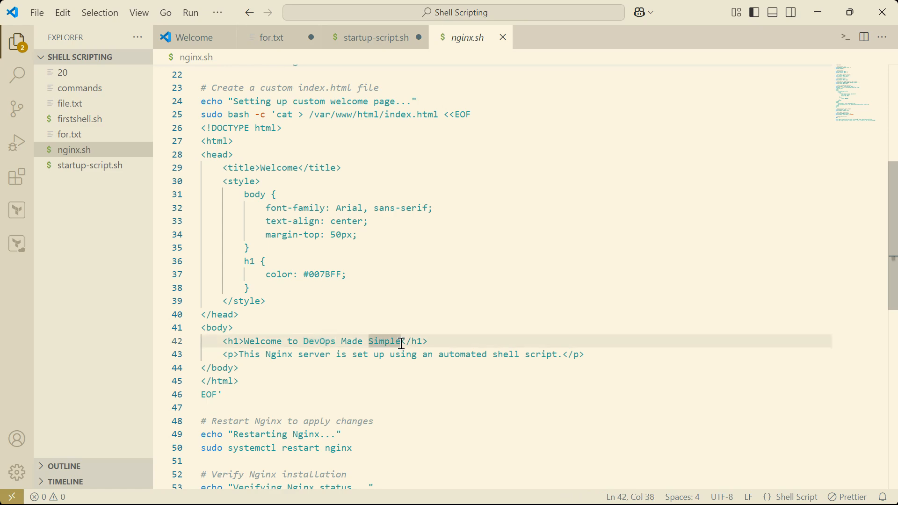
pyautogui.write('server')
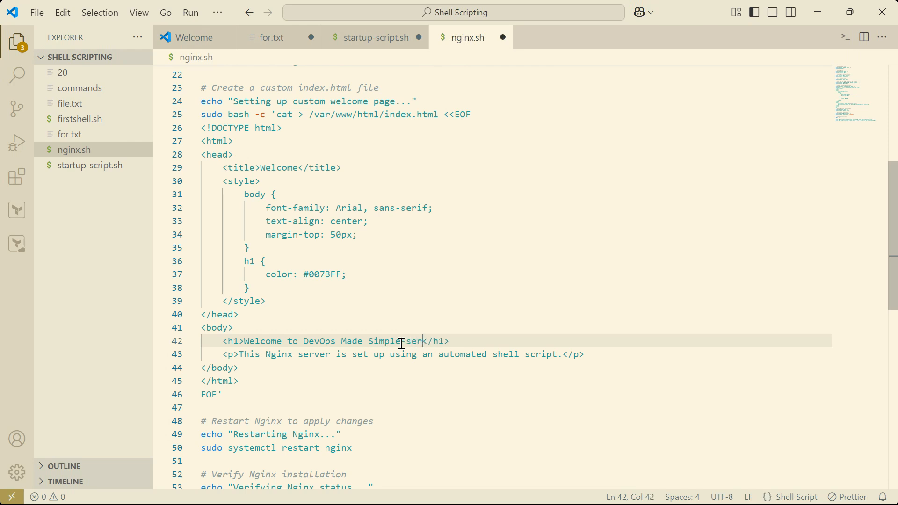
pyautogui.write('-1')
pyautogui.click(410, 343)
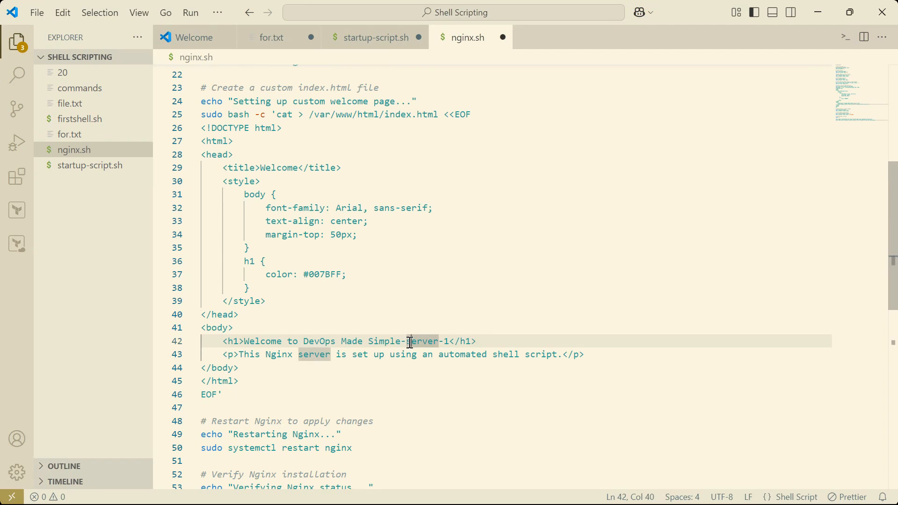
pyautogui.press('BackSpace')
pyautogui.write('S')
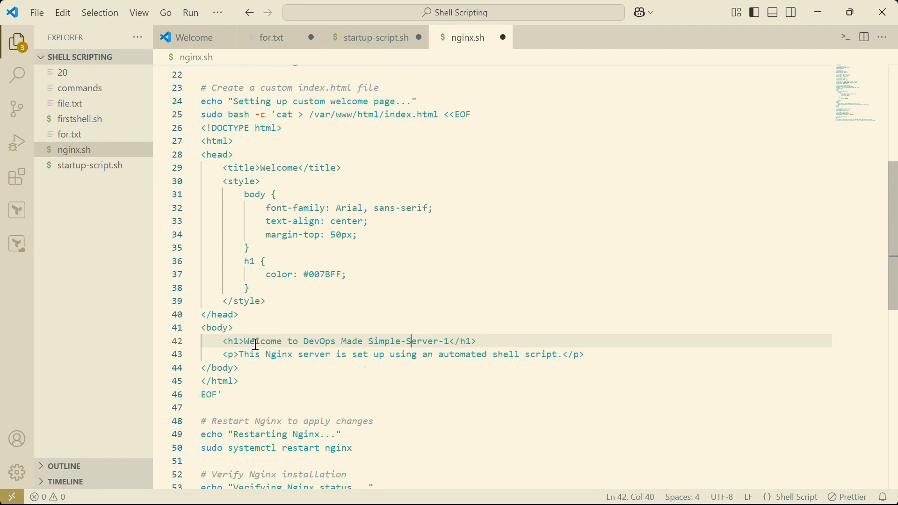
# - Copy the whole nginx.sh script into the instance's startup script field and create the instance
pyautogui.click(483, 404)
pyautogui.hotkey('ctrl', 'a')
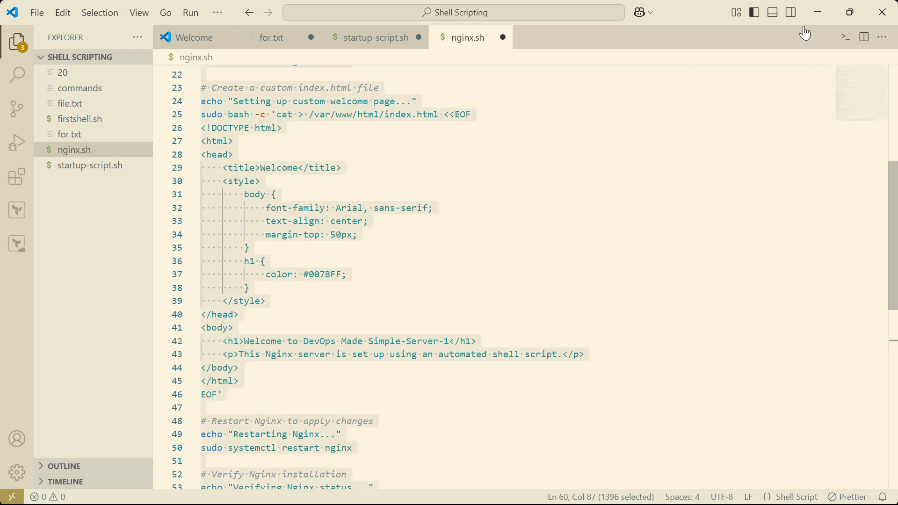
pyautogui.click(821, 22)
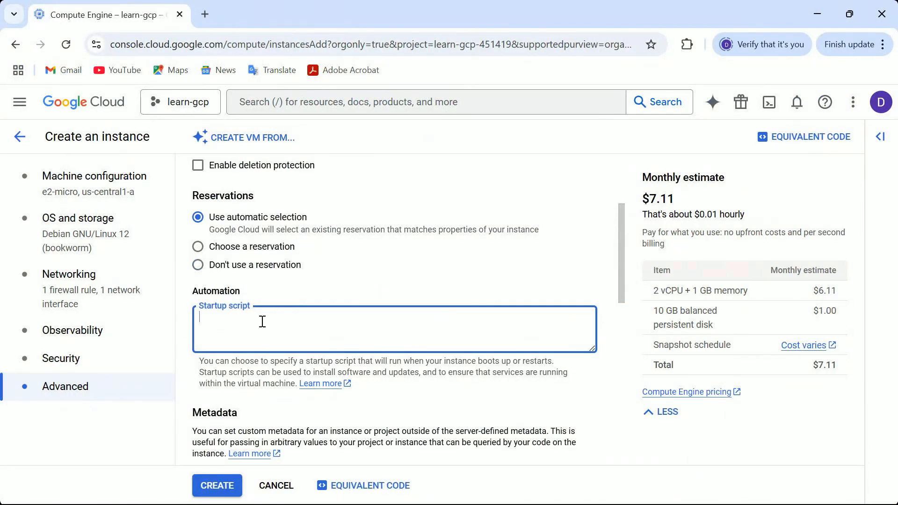
pyautogui.hotkey('ctrl', 'v')
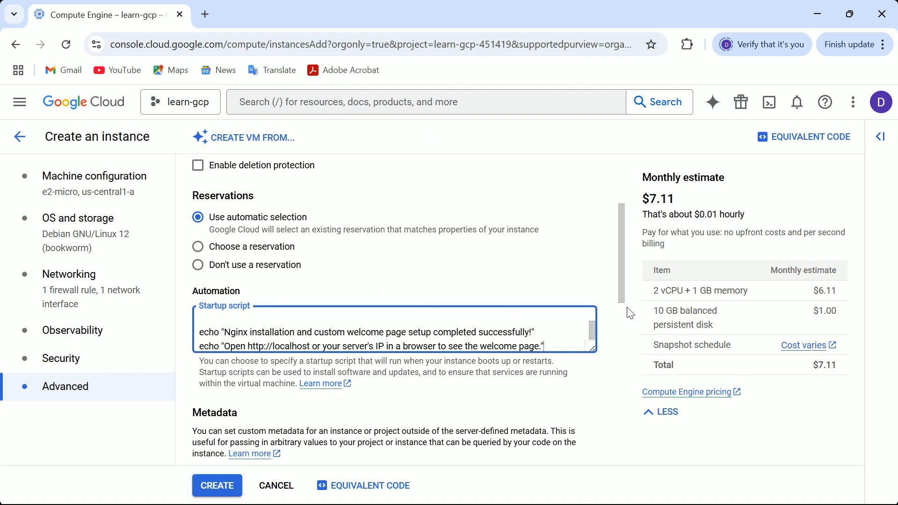
pyautogui.click(208, 489)
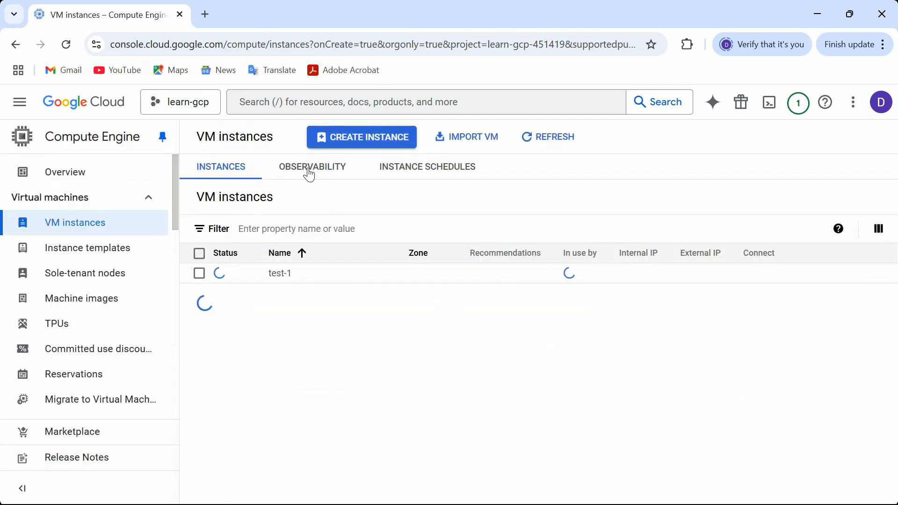
# - Start another VM instance named test-2 in zone us-central1-a
pyautogui.click(356, 140)
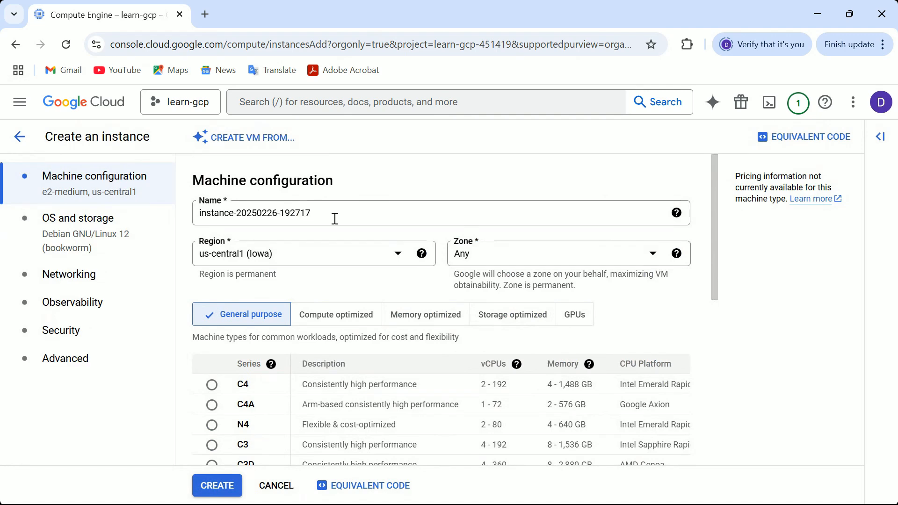
pyautogui.click(328, 217)
pyautogui.press('BackSpace')
pyautogui.press('BackSpace')
pyautogui.press('BackSpace')
pyautogui.press('BackSpace')
pyautogui.press('BackSpace')
pyautogui.press('BackSpace')
pyautogui.press('BackSpace')
pyautogui.press('BackSpace')
pyautogui.press('BackSpace')
pyautogui.press('BackSpace')
pyautogui.press('BackSpace')
pyautogui.press('BackSpace')
pyautogui.press('BackSpace')
pyautogui.press('BackSpace')
pyautogui.press('BackSpace')
pyautogui.press('BackSpace')
pyautogui.press('BackSpace')
pyautogui.press('BackSpace')
pyautogui.press('BackSpace')
pyautogui.press('BackSpace')
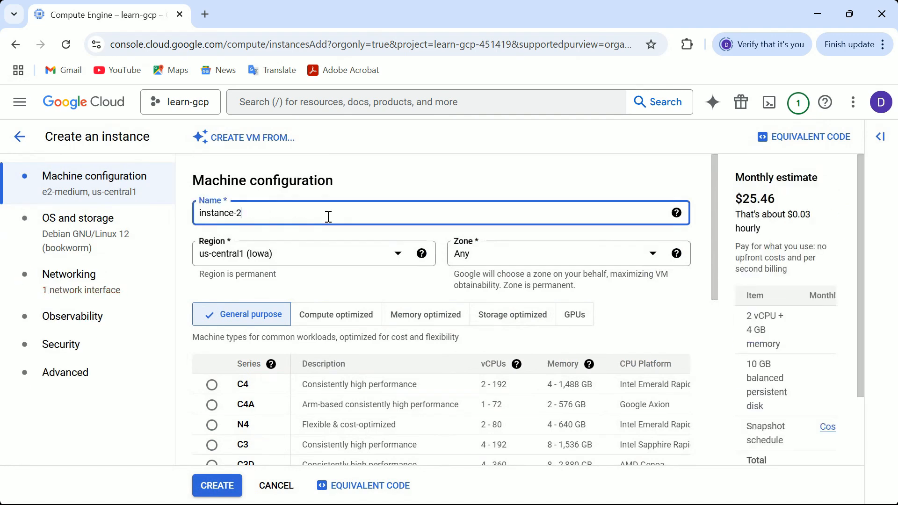
pyautogui.write('test-2')
pyautogui.click(653, 255)
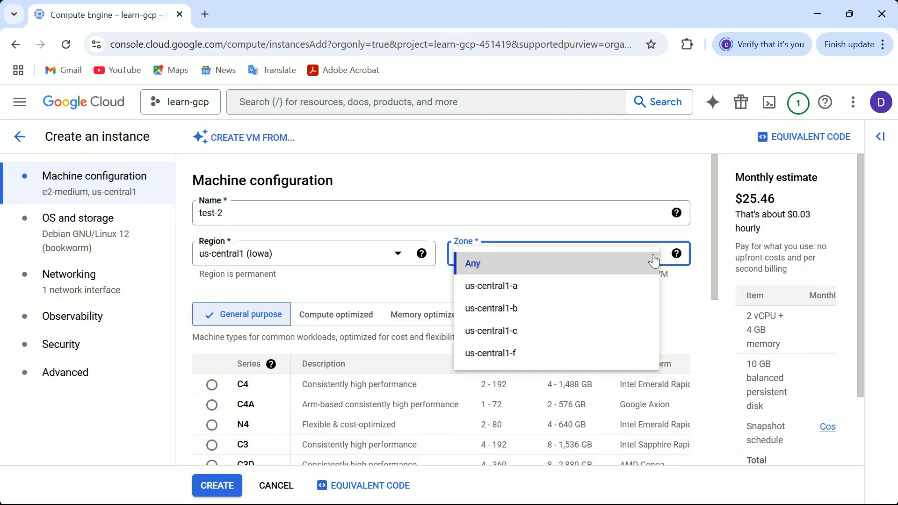
pyautogui.click(519, 294)
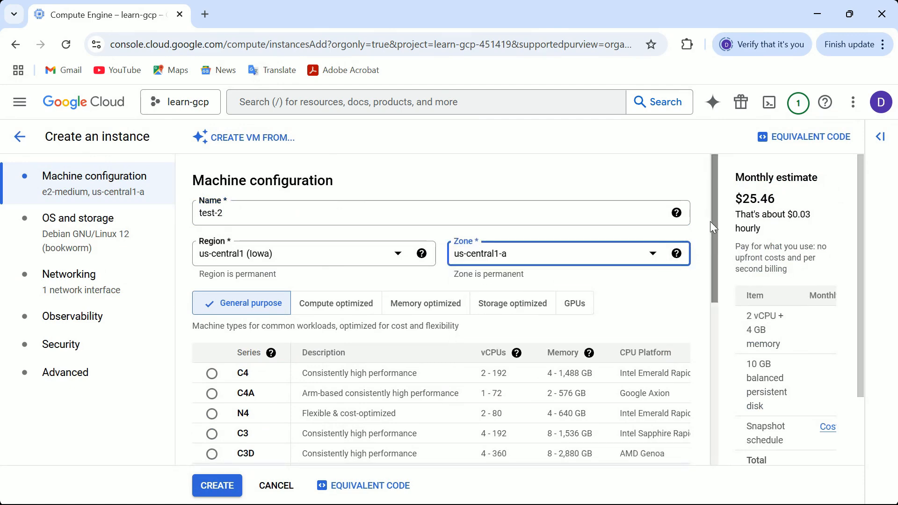
# - Set the machine type to e2-small
pyautogui.moveTo(710, 224); pyautogui.dragTo(704, 391)
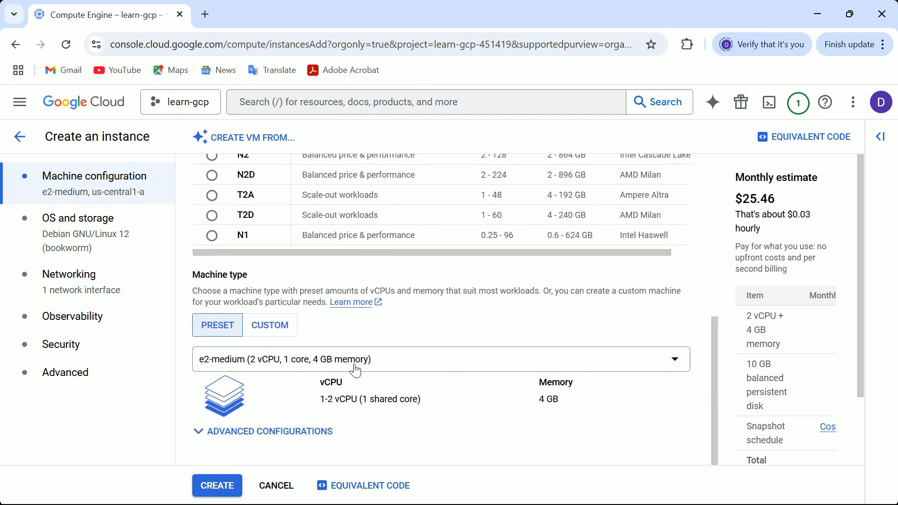
pyautogui.click(407, 371)
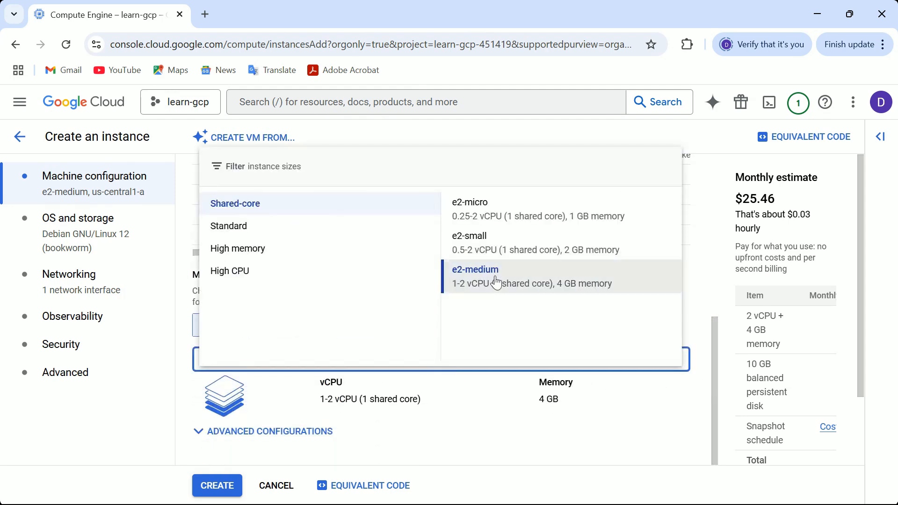
pyautogui.click(488, 249)
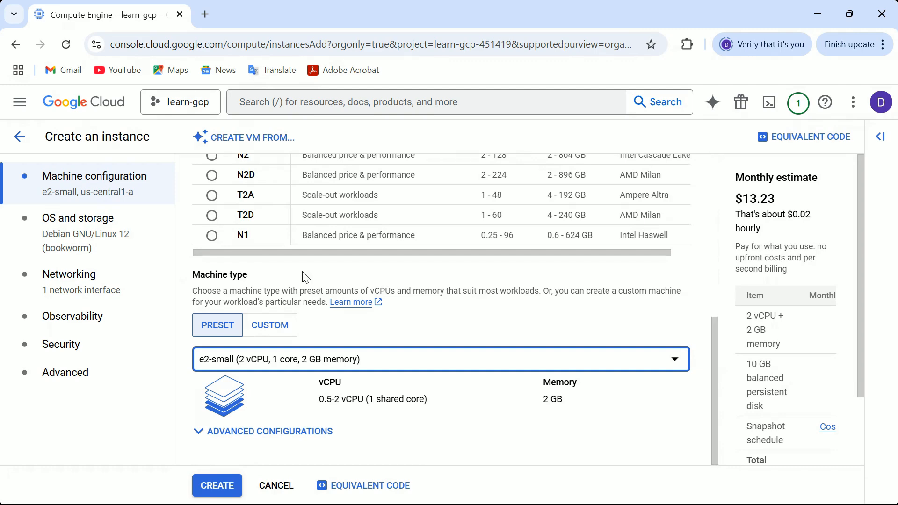
# - Allow HTTP traffic, open the startup script field under Advanced, and return to the code editor
pyautogui.click(70, 295)
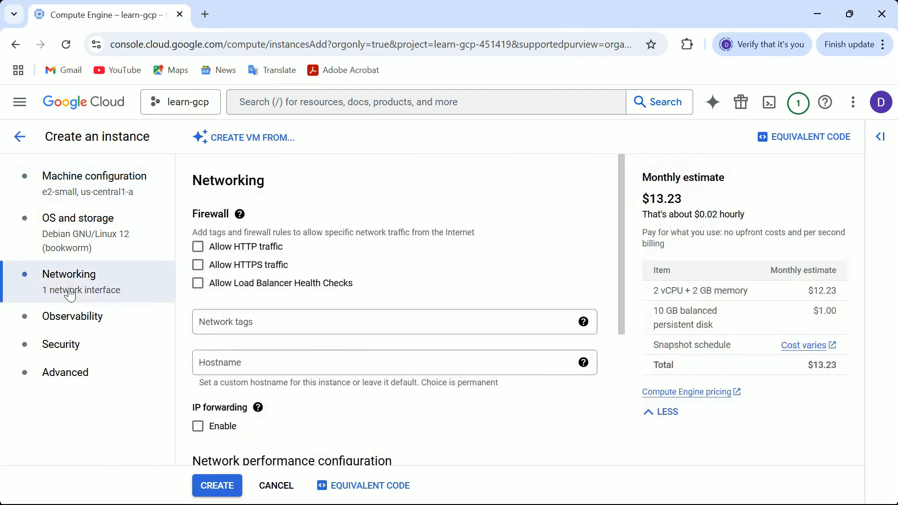
pyautogui.click(200, 250)
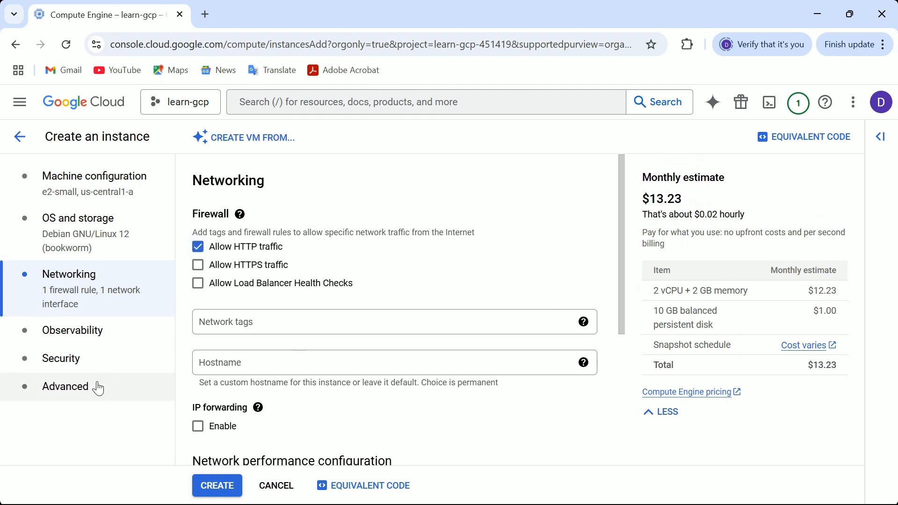
pyautogui.click(66, 388)
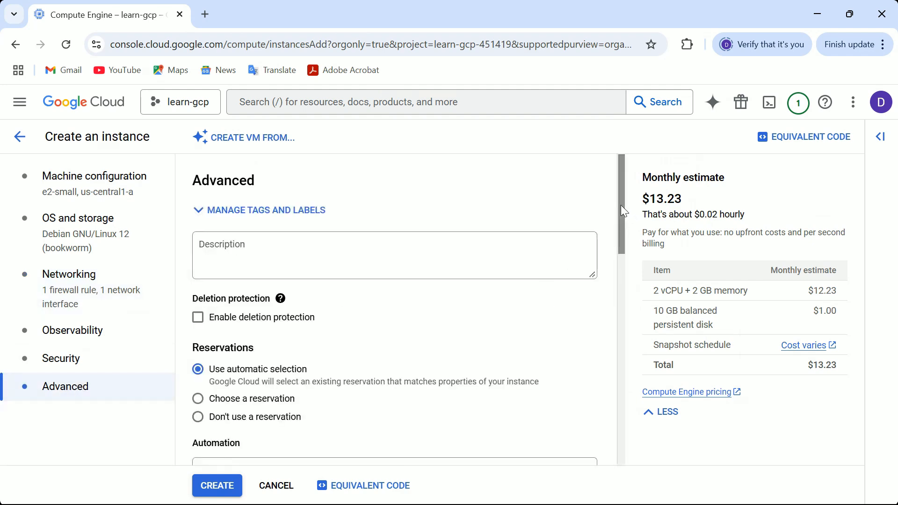
pyautogui.moveTo(621, 204); pyautogui.dragTo(618, 246)
pyautogui.click(216, 358)
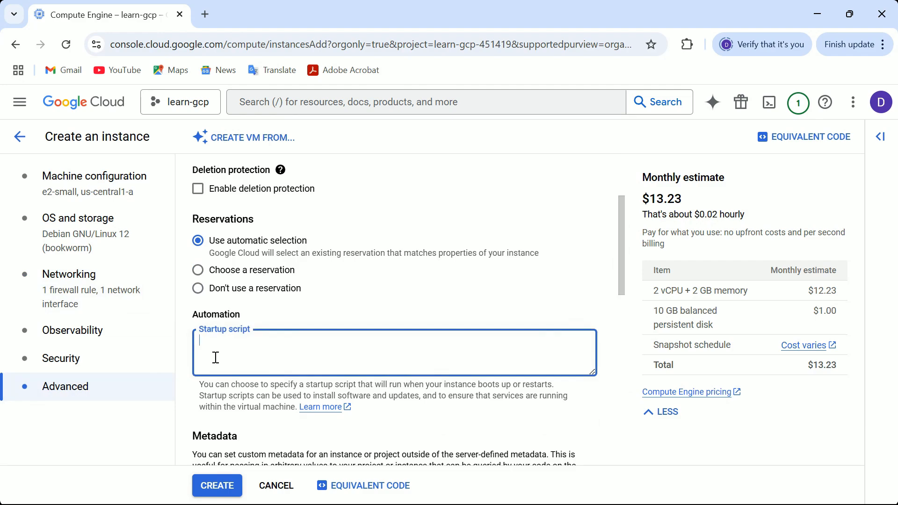
pyautogui.hotkey('alt', 'Tab')
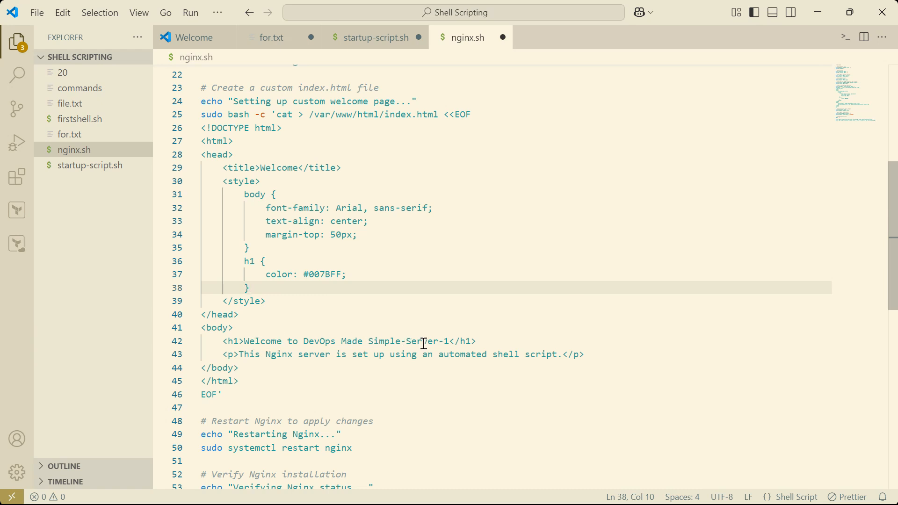
# - Change the page heading in nginx.sh to Simple-Server-2 and select the whole script
pyautogui.doubleClick(448, 343)
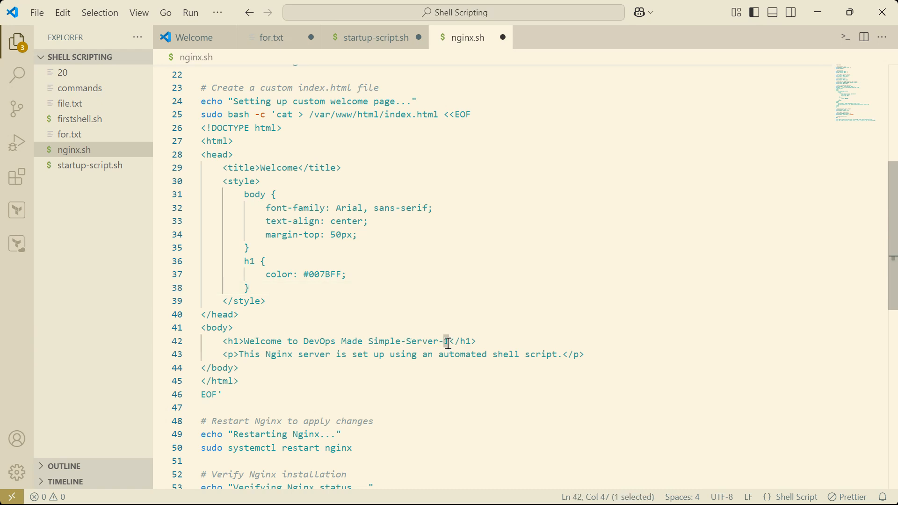
pyautogui.write('2')
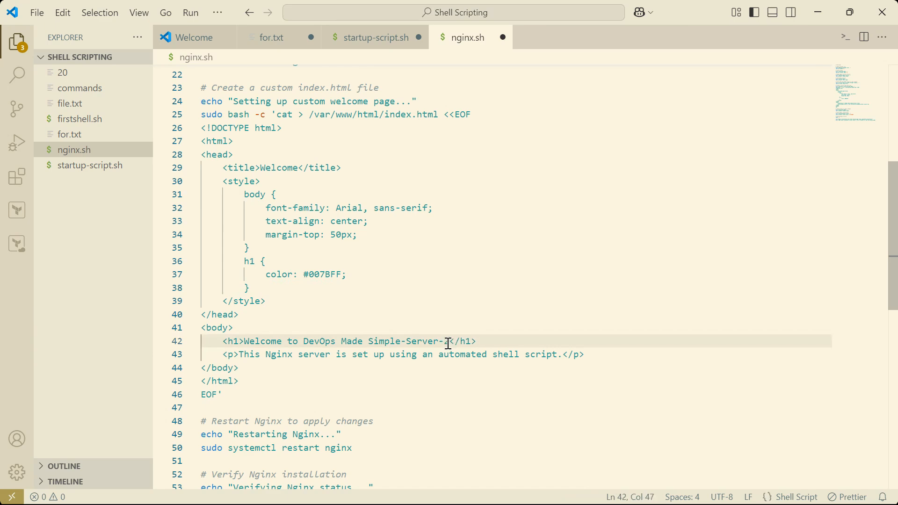
pyautogui.hotkey('ctrl', 'a')
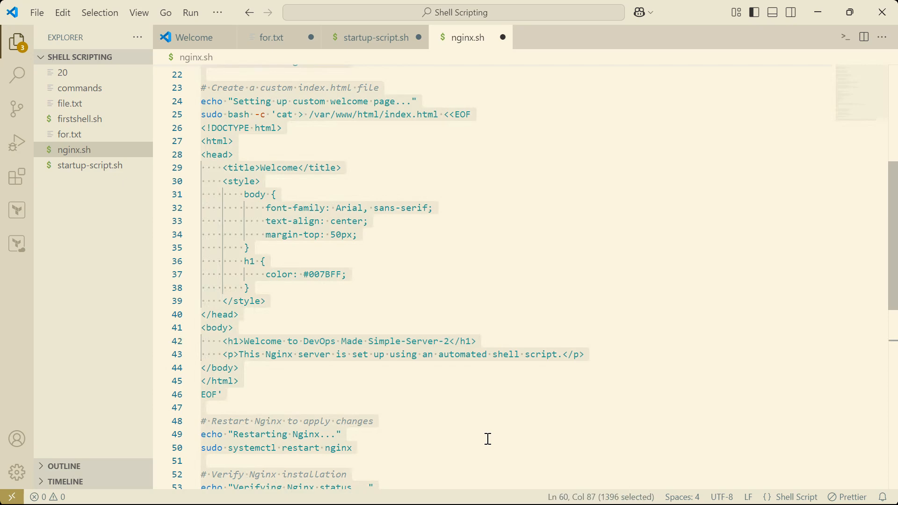
# - Paste the edited script into test-2's startup script field and create the instance
pyautogui.click(818, 11)
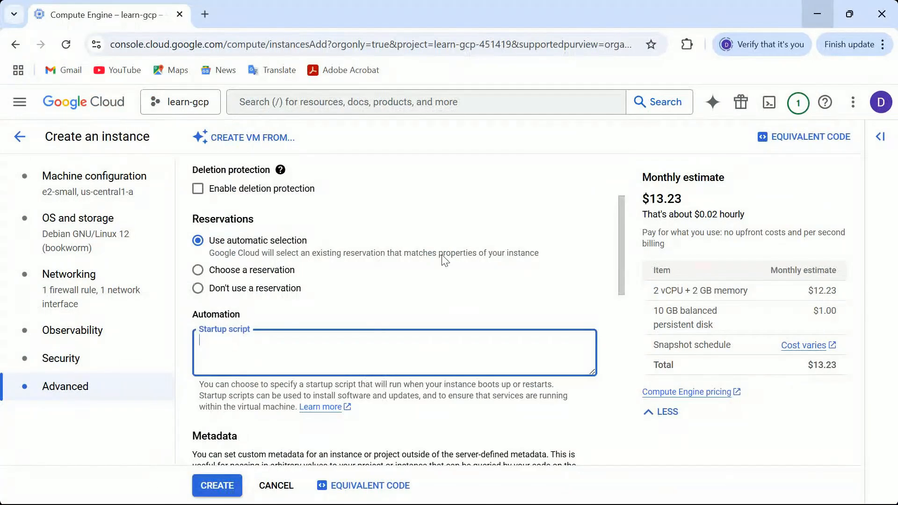
pyautogui.hotkey('ctrl', 'v')
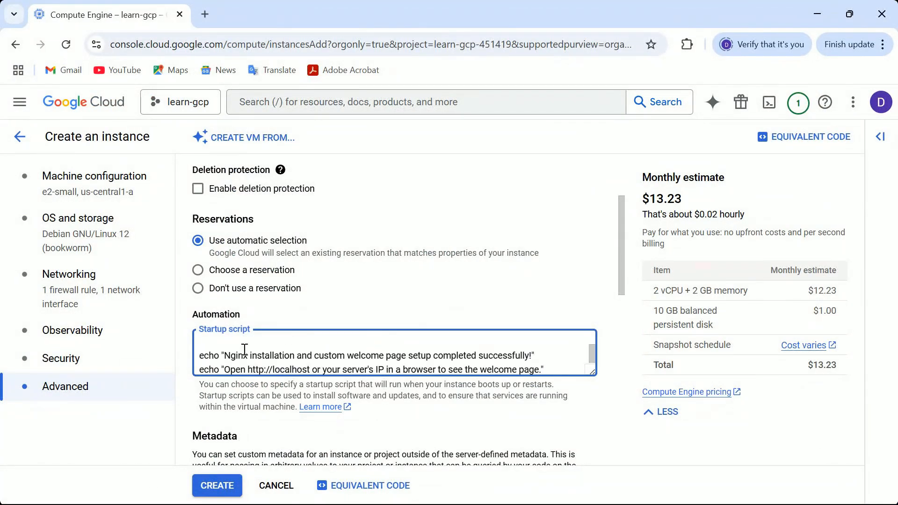
pyautogui.click(216, 492)
pyautogui.click(216, 488)
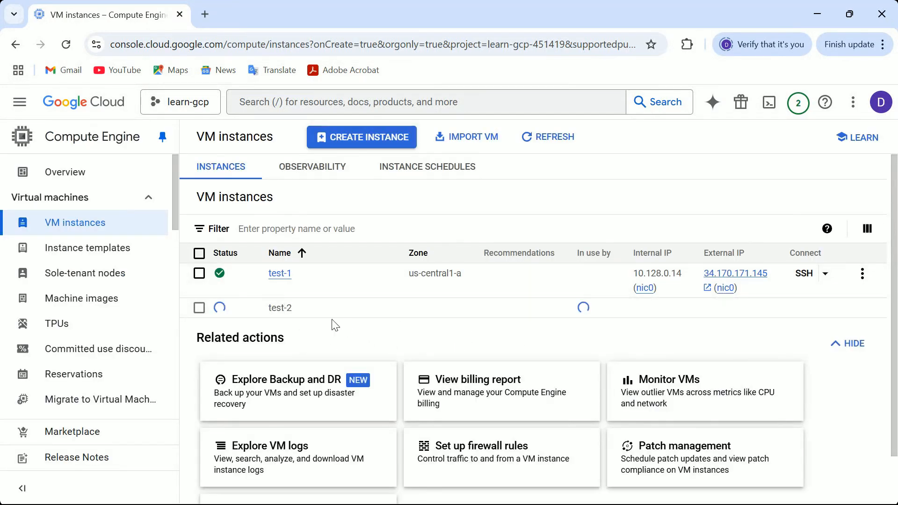
# - Open the external IPs of test-1 and test-2 in the browser to check each welcome page, then close those tabs
pyautogui.click(719, 275)
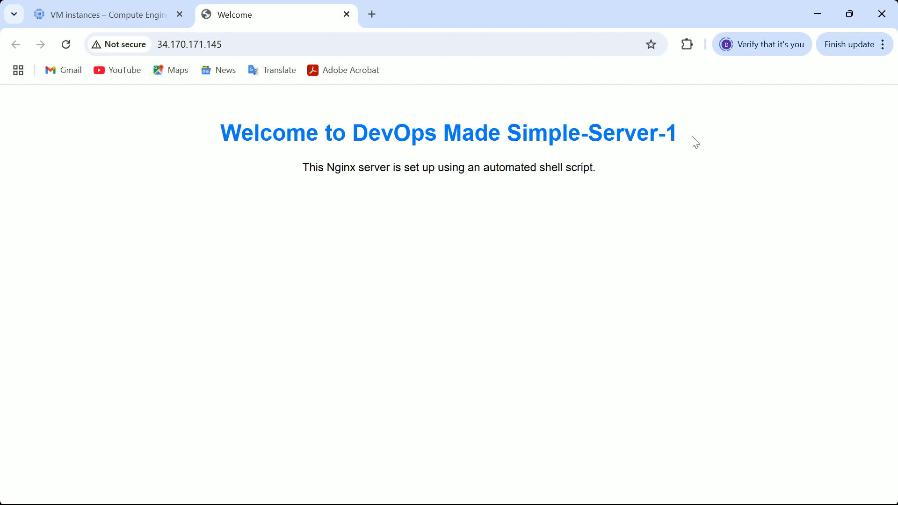
pyautogui.click(103, 10)
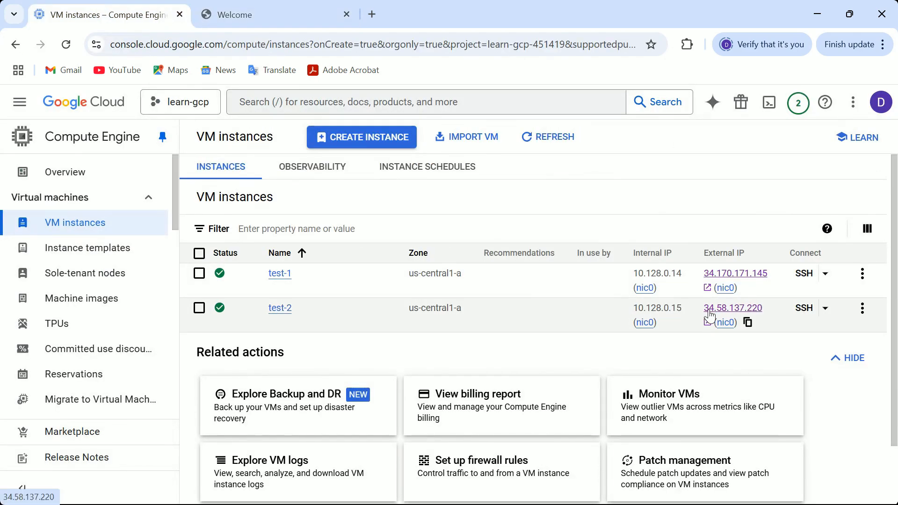
pyautogui.click(709, 310)
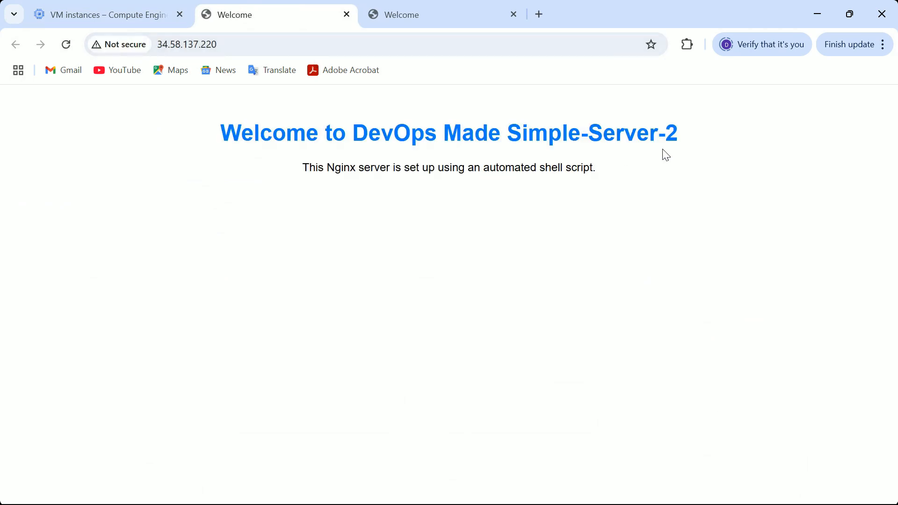
pyautogui.click(347, 18)
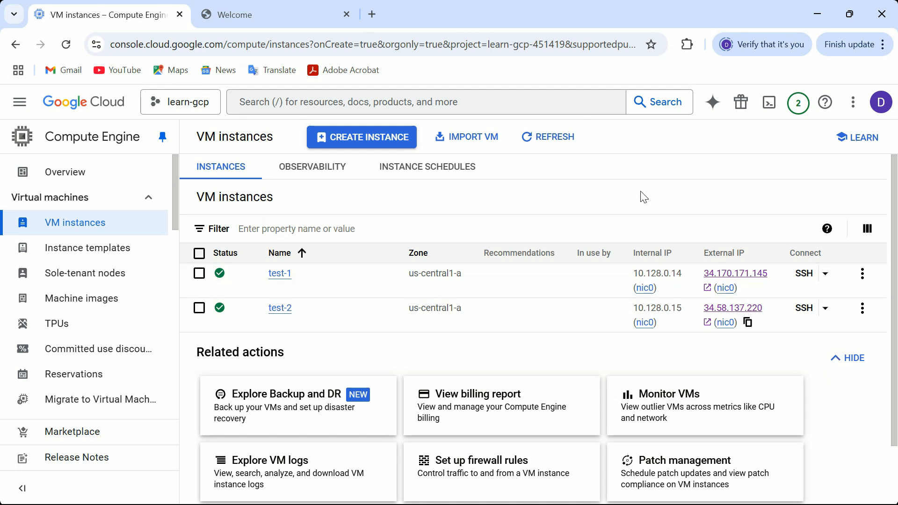
pyautogui.click(346, 15)
# - Start creating a new unmanaged instance group named unmanaged-test
pyautogui.scroll(-2, 178, 224)
pyautogui.scroll(-5, 178, 224)
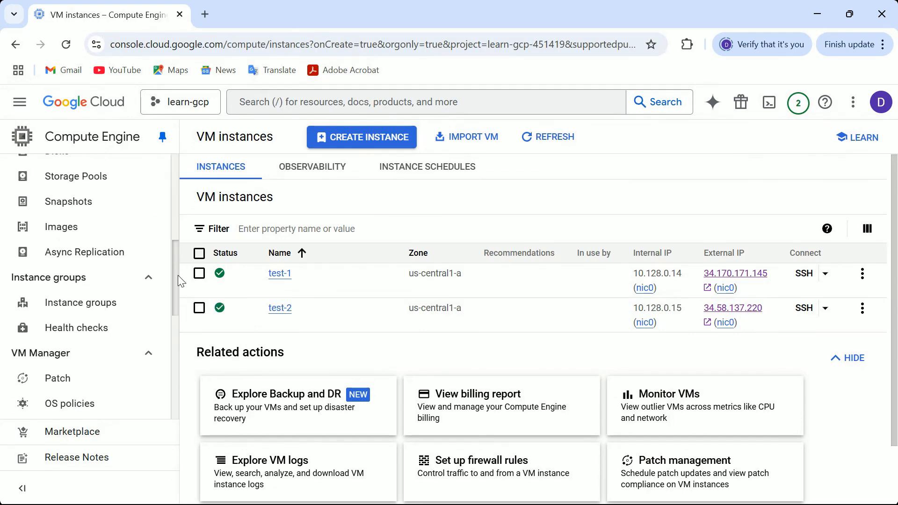
pyautogui.click(105, 302)
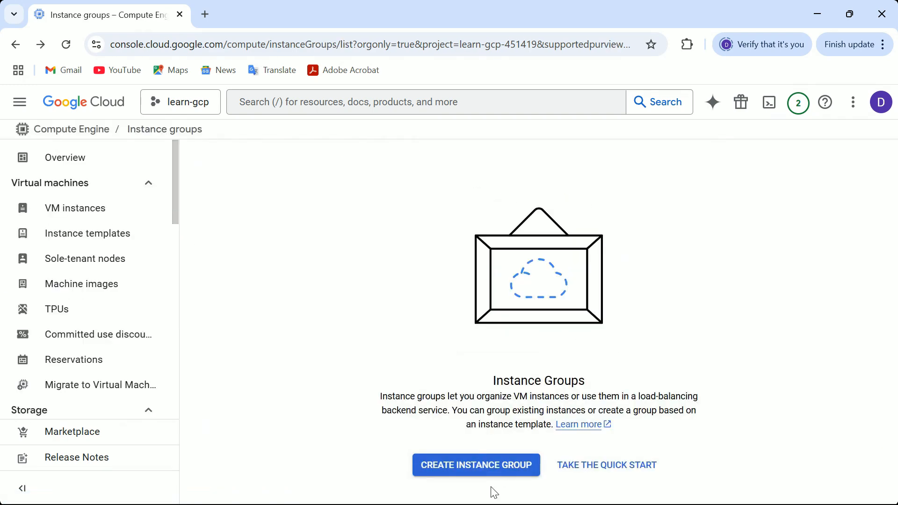
pyautogui.click(465, 464)
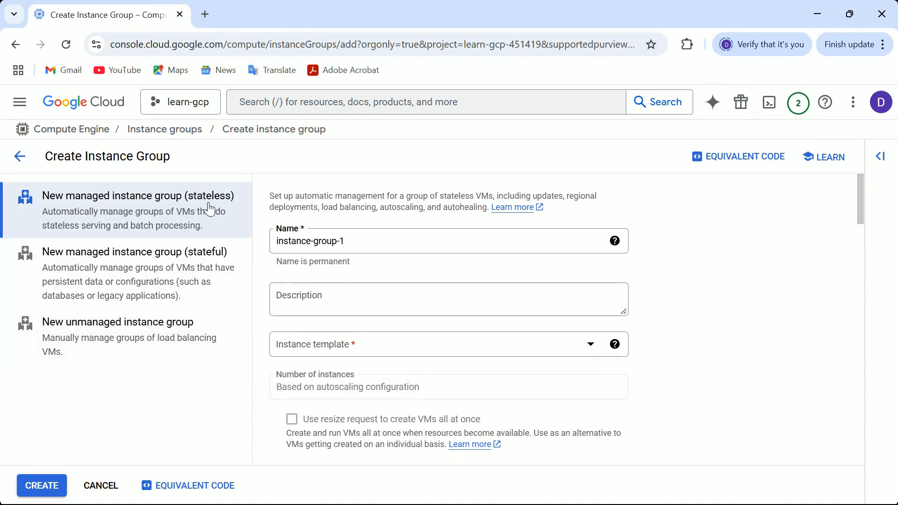
pyautogui.click(138, 336)
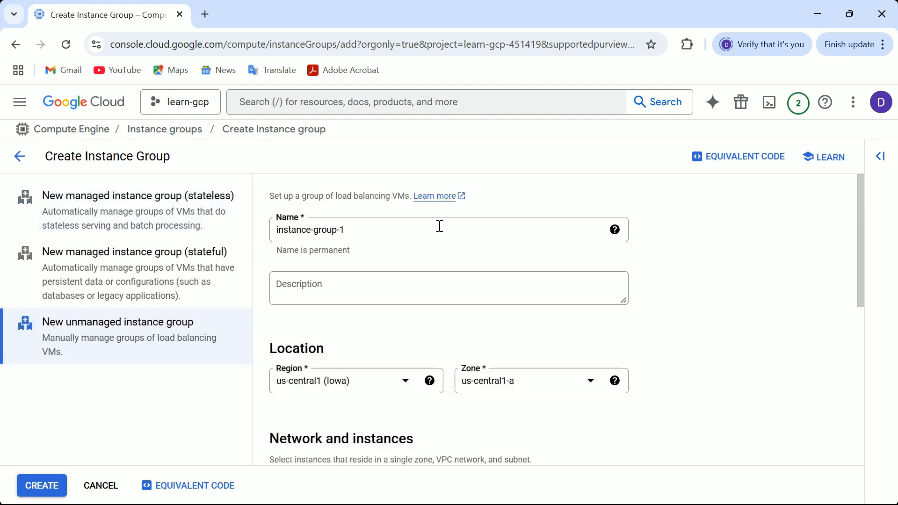
pyautogui.click(439, 226)
pyautogui.press('BackSpace')
pyautogui.press('BackSpace')
pyautogui.press('BackSpace')
pyautogui.press('BackSpace')
pyautogui.press('BackSpace')
pyautogui.press('BackSpace')
pyautogui.press('BackSpace')
pyautogui.press('BackSpace')
pyautogui.press('BackSpace')
pyautogui.press('BackSpace')
pyautogui.press('BackSpace')
pyautogui.press('BackSpace')
pyautogui.press('BackSpace')
pyautogui.press('BackSpace')
pyautogui.press('BackSpace')
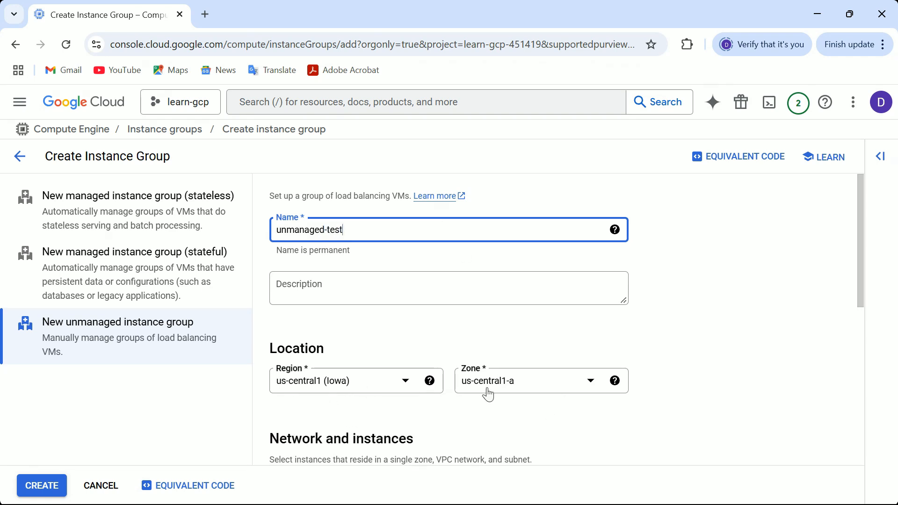
# - Add test-1 and test-2 as the group's VM instances
pyautogui.moveTo(858, 241); pyautogui.dragTo(852, 310)
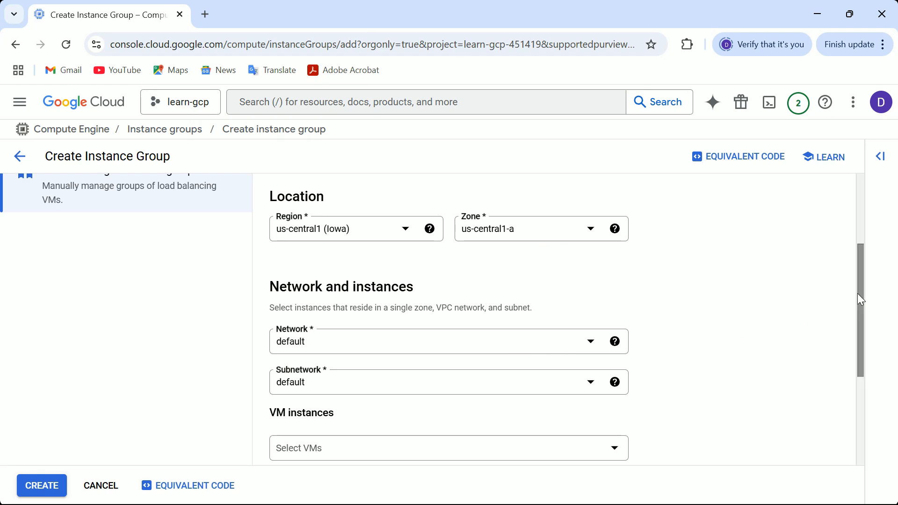
pyautogui.moveTo(861, 299); pyautogui.dragTo(852, 350)
pyautogui.click(610, 335)
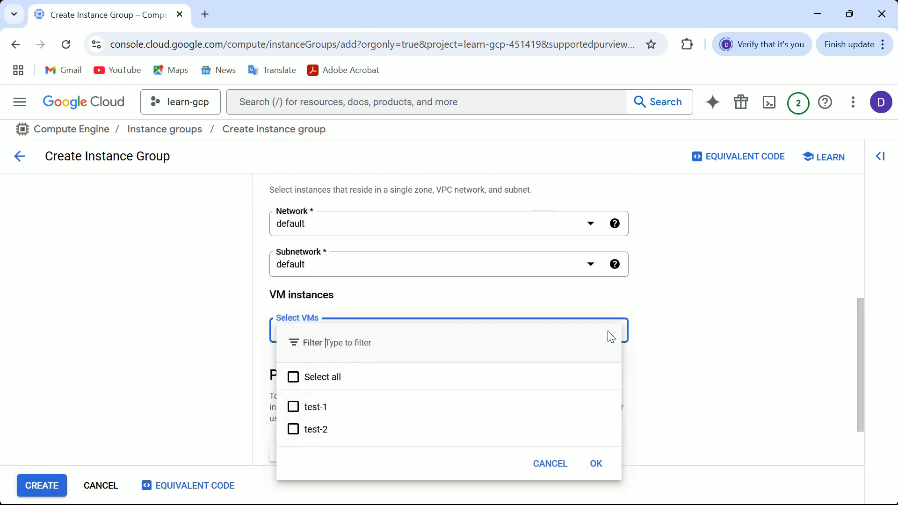
pyautogui.click(296, 410)
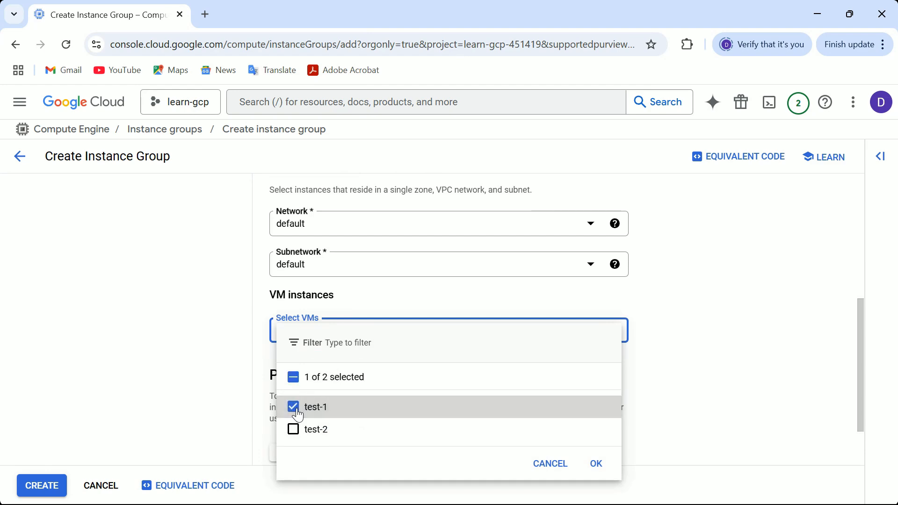
pyautogui.click(293, 431)
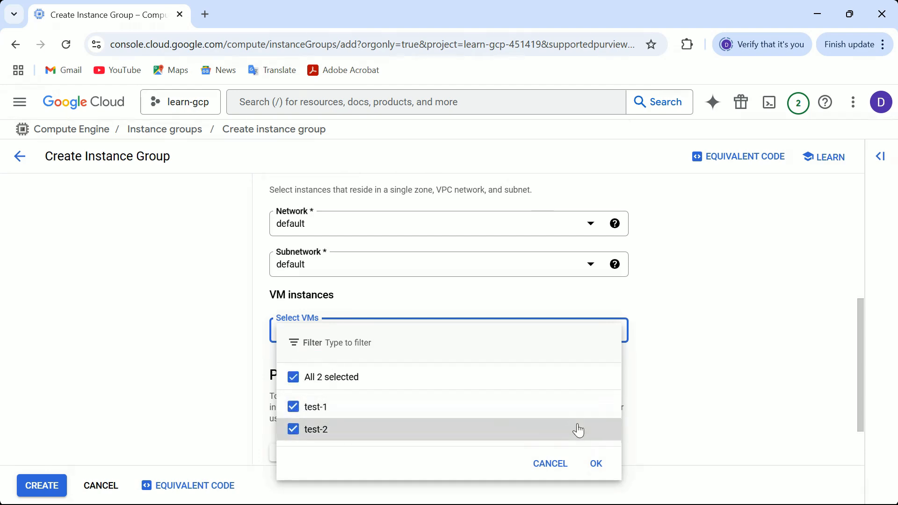
pyautogui.click(596, 464)
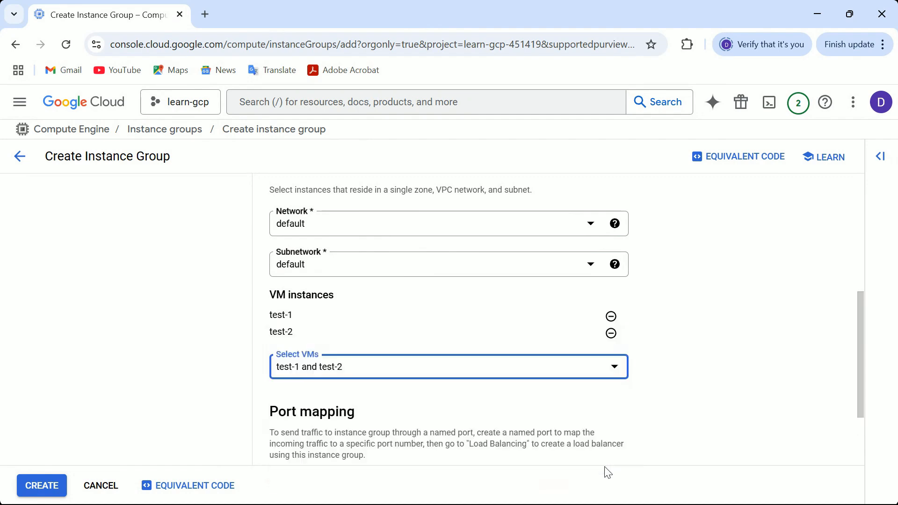
# - Add a named port http-port on port 80 and create the instance group
pyautogui.scroll(-3, 860, 318)
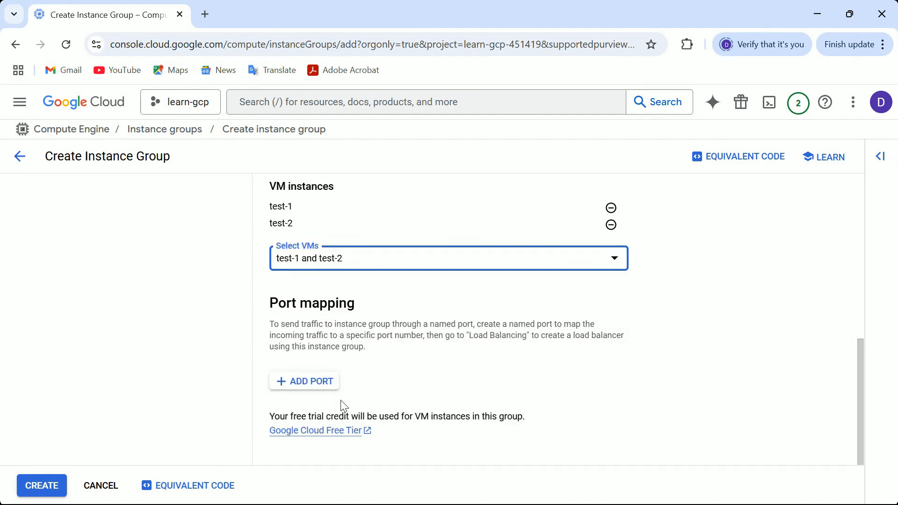
pyautogui.click(316, 387)
pyautogui.write('http-port')
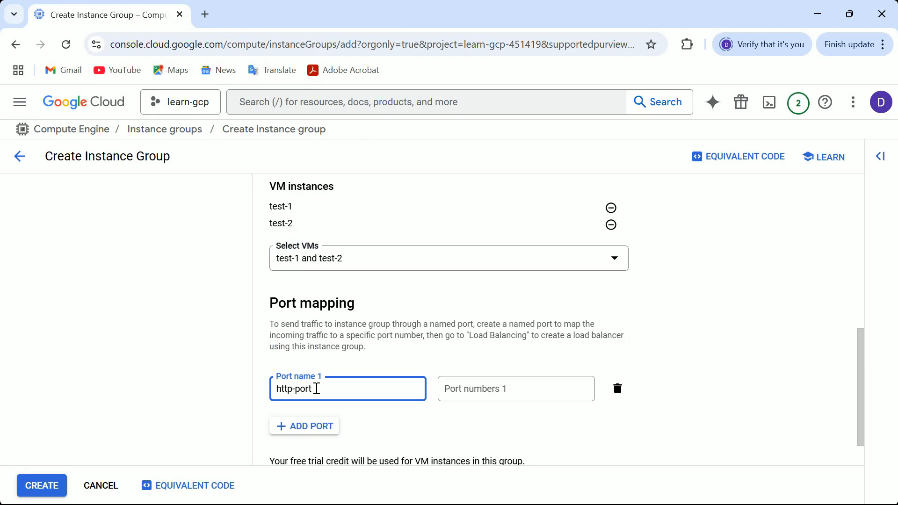
pyautogui.click(496, 397)
pyautogui.write('80')
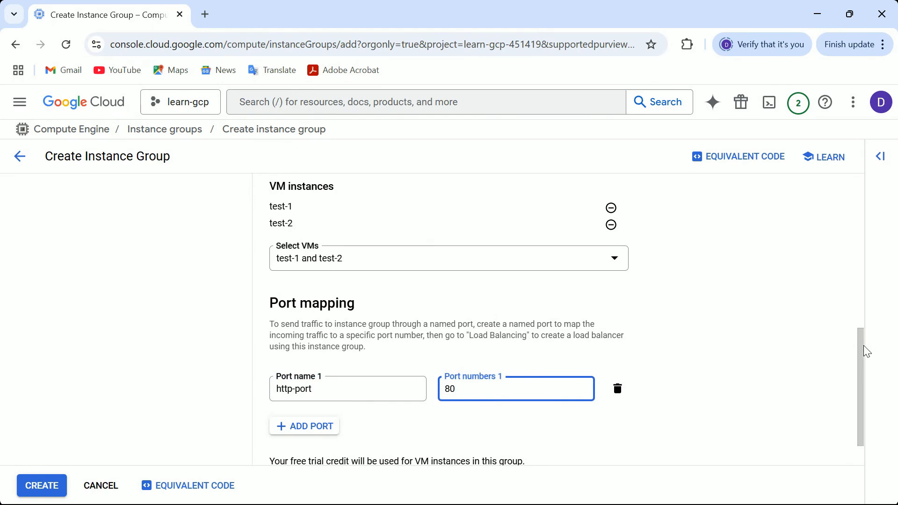
pyautogui.scroll(-1, 863, 352)
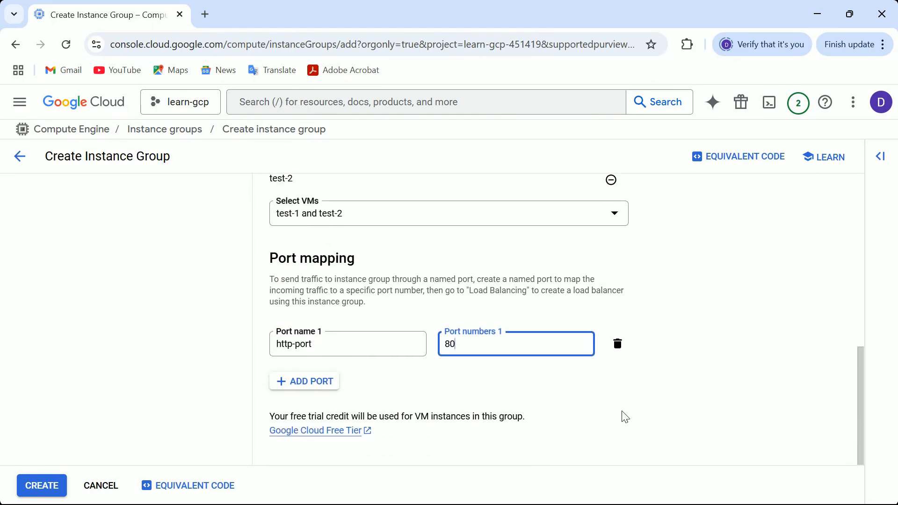
pyautogui.click(52, 487)
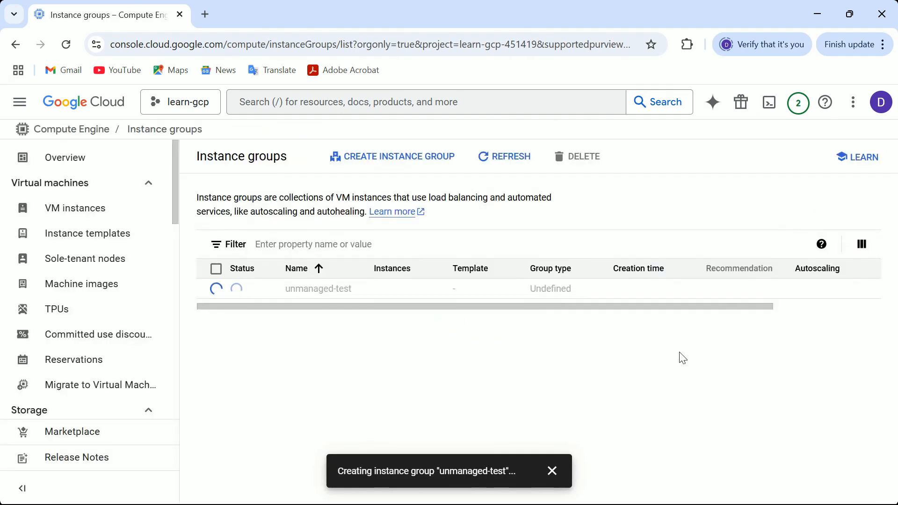
pyautogui.click(552, 471)
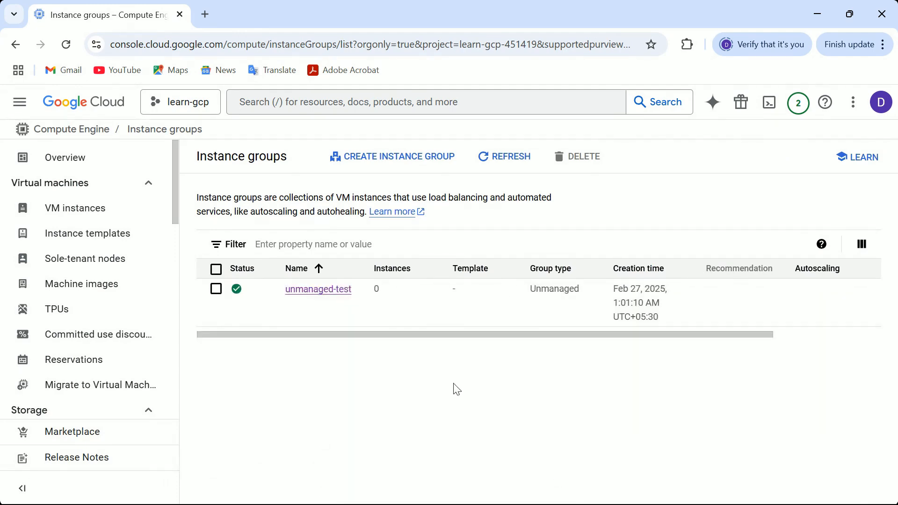
# - Open the unmanaged-test group's details to review its member instances
pyautogui.click(334, 293)
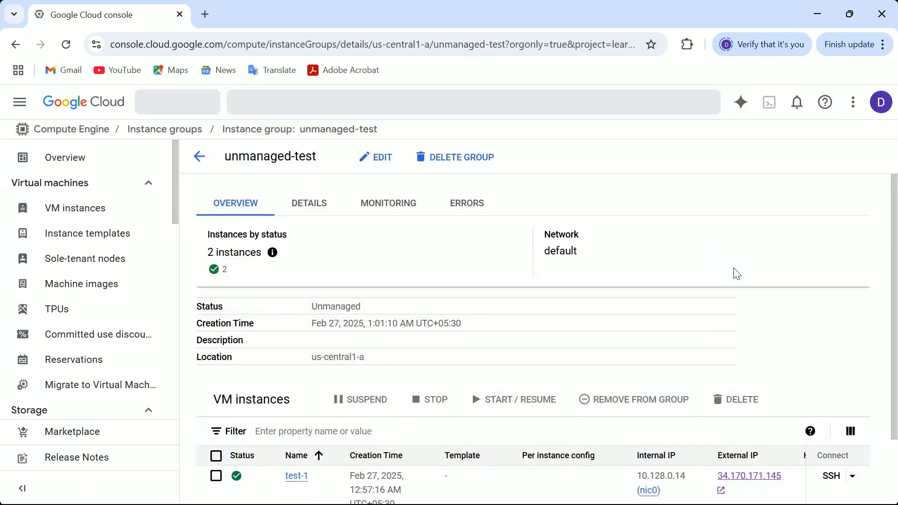
pyautogui.scroll(-2, 468, 328)
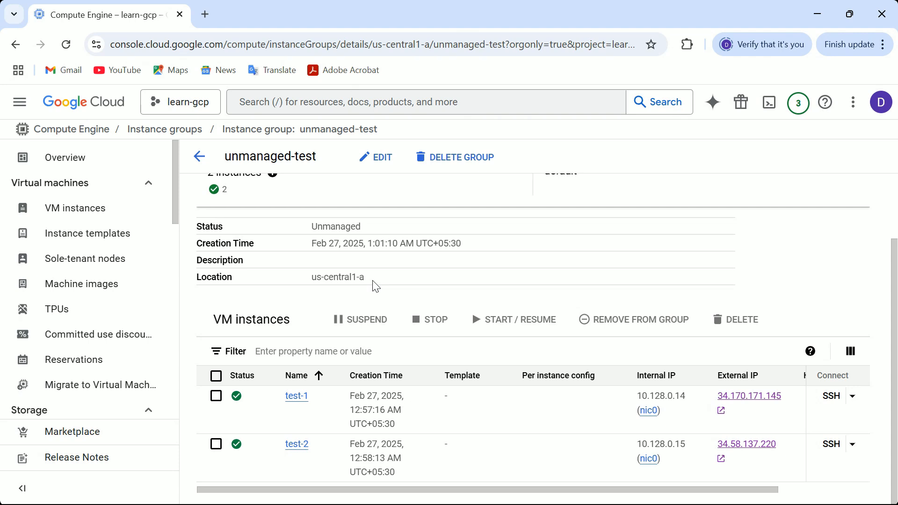
pyautogui.moveTo(893, 237); pyautogui.dragTo(893, 171)
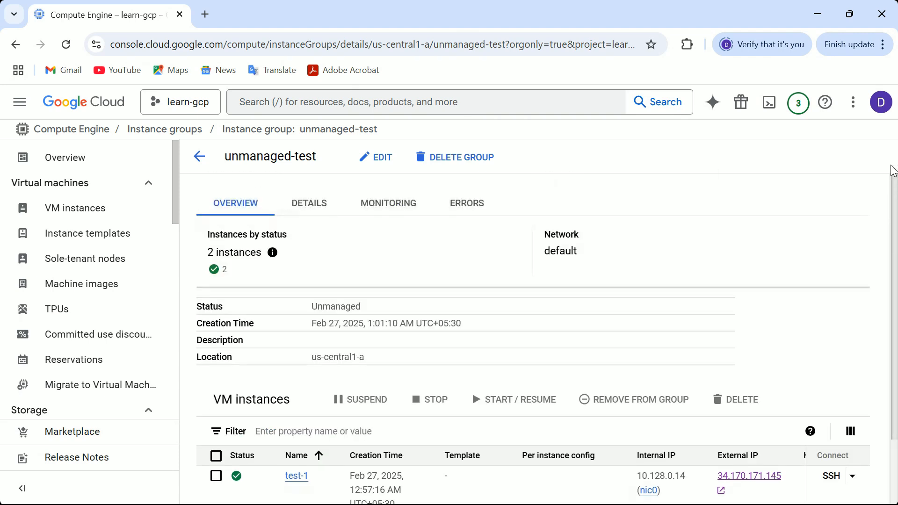
# - Start creating a health check named health-test with Regional scope
pyautogui.scroll(-5, 178, 195)
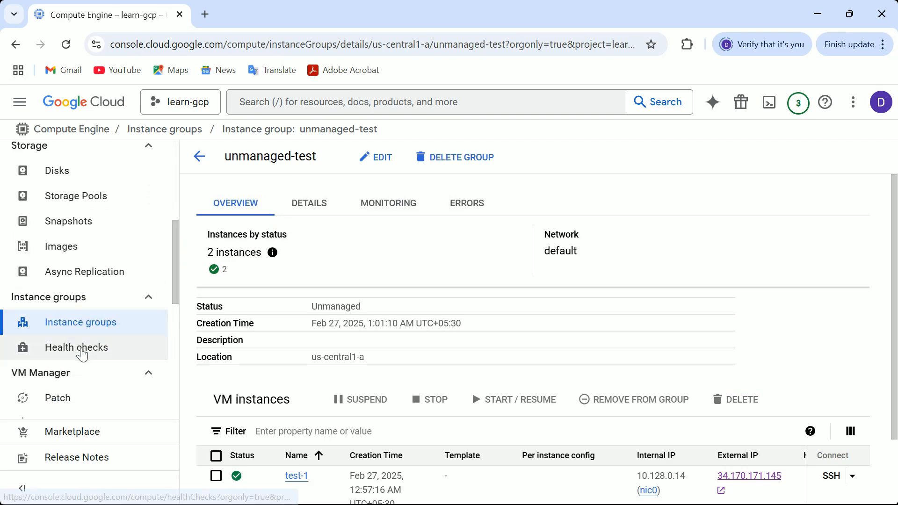
pyautogui.click(80, 351)
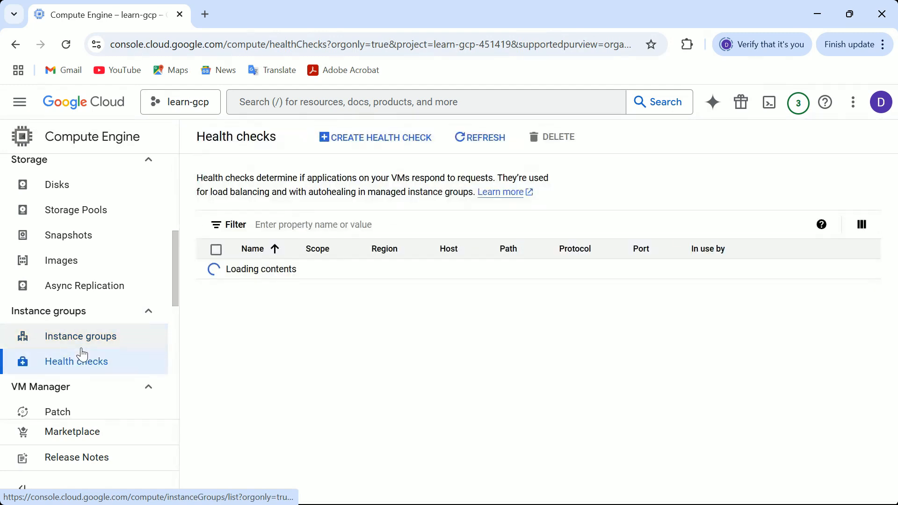
pyautogui.click(377, 150)
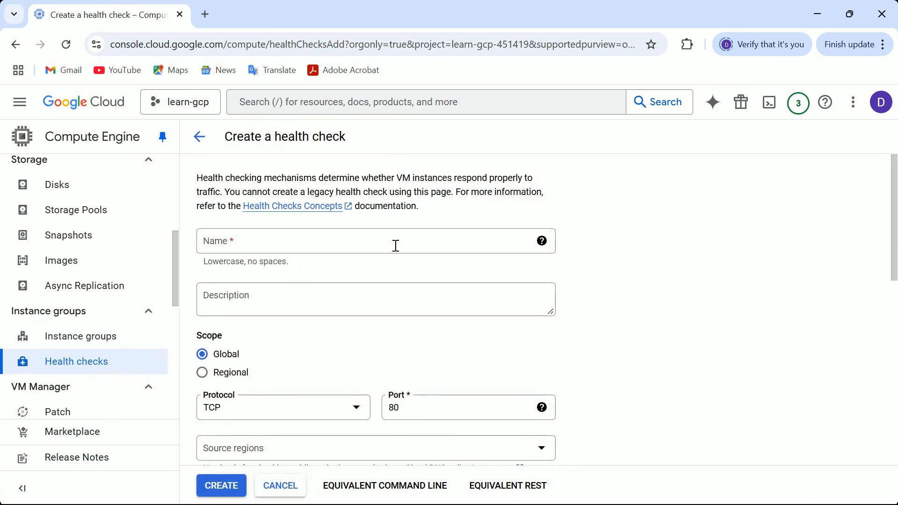
pyautogui.click(316, 244)
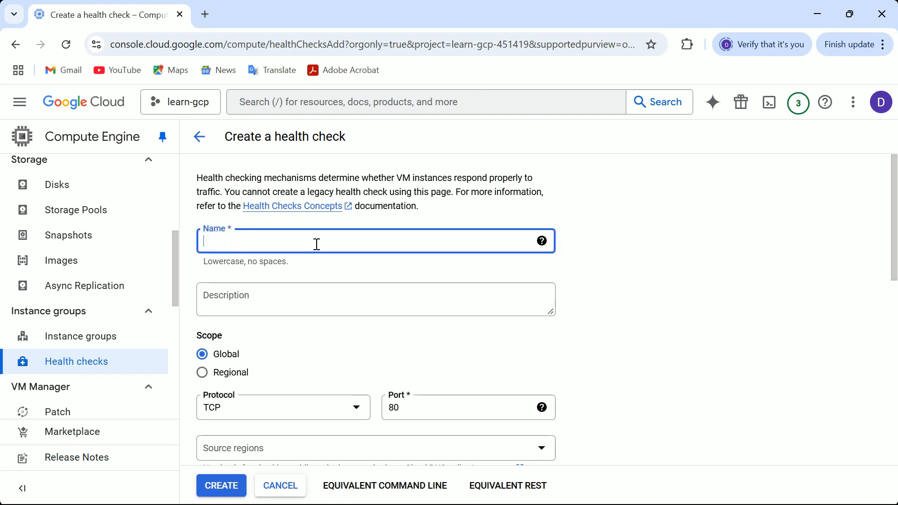
pyautogui.write('heat')
pyautogui.click(202, 372)
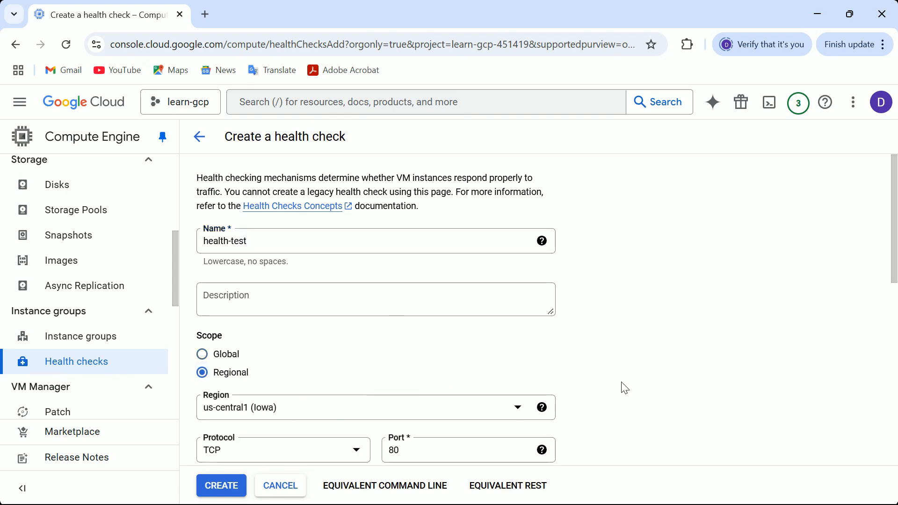
# - Set the health check protocol to HTTP and the request path to /index.html
pyautogui.click(353, 455)
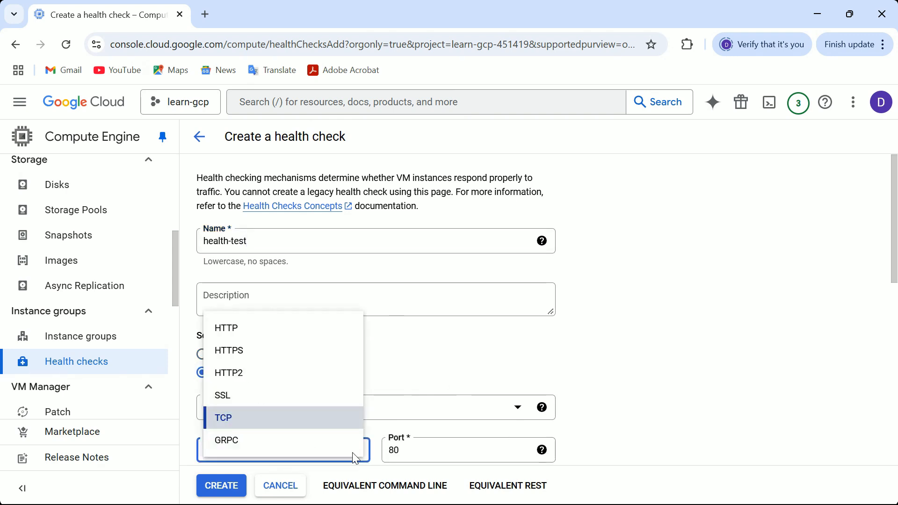
pyautogui.click(266, 335)
pyautogui.scroll(-4, 262, 332)
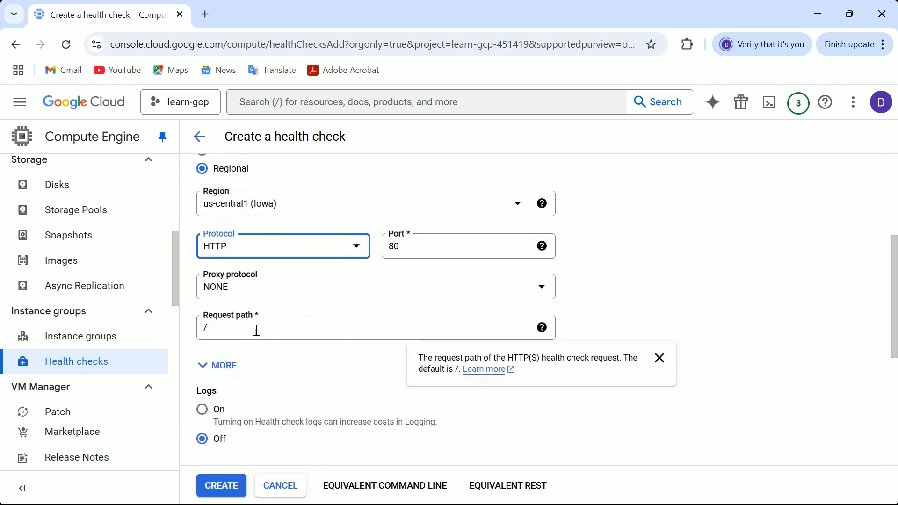
pyautogui.click(223, 329)
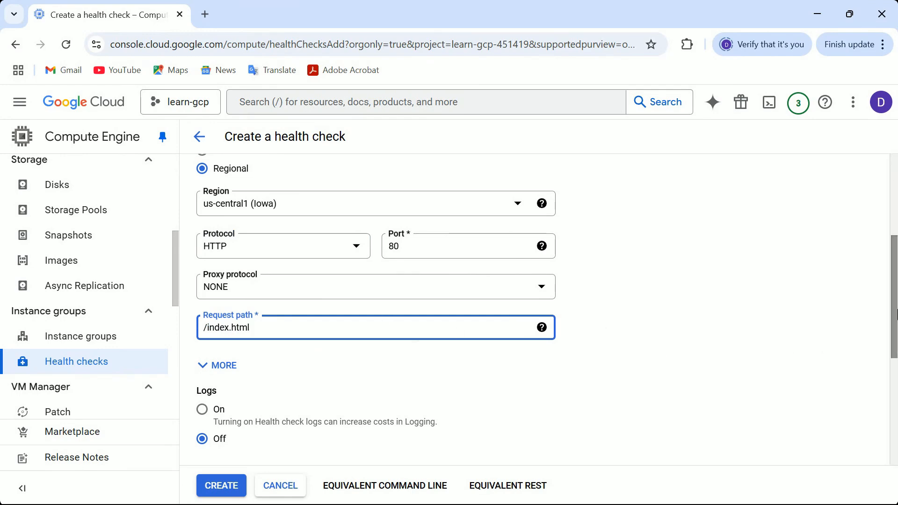
# - Expand the additional options and enter DevOps as the expected response
pyautogui.scroll(-1, 895, 345)
pyautogui.click(201, 290)
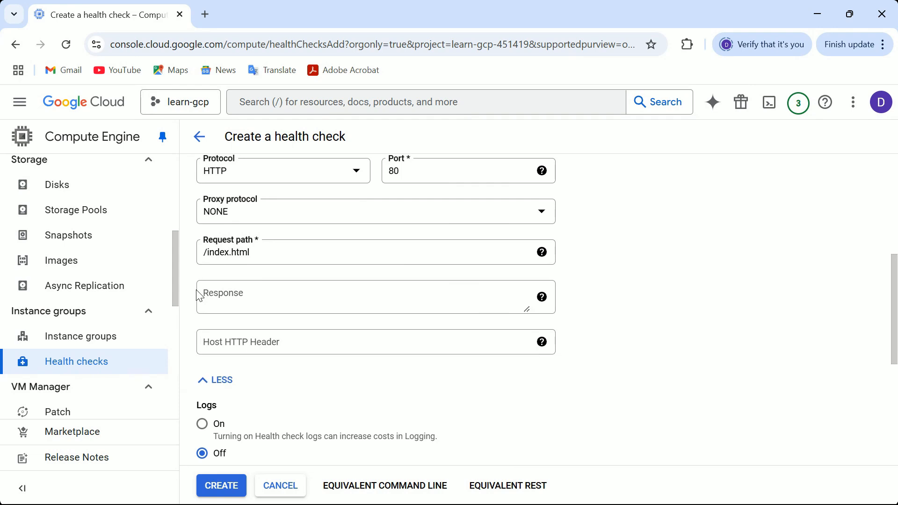
pyautogui.click(256, 293)
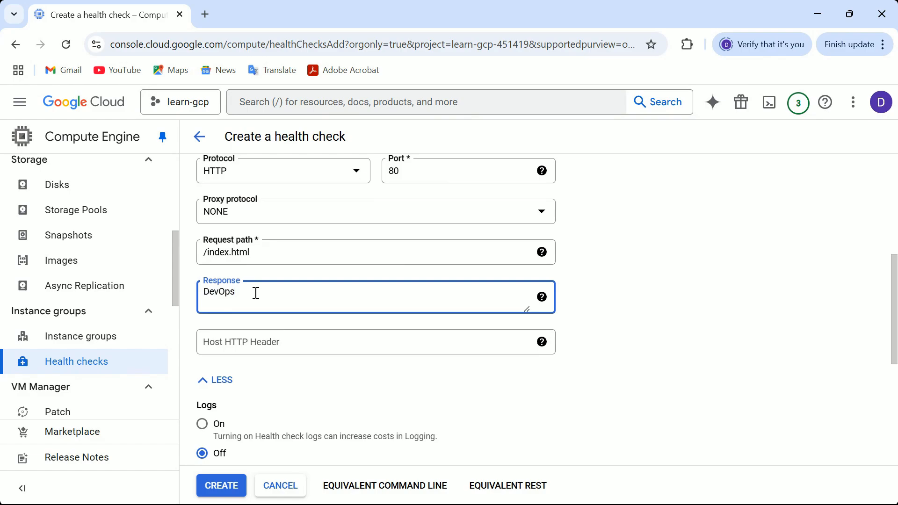
# - Copy the word DevOps from the nginx.sh welcome heading and paste it into the response field
pyautogui.hotkey('alt', 'Tab')
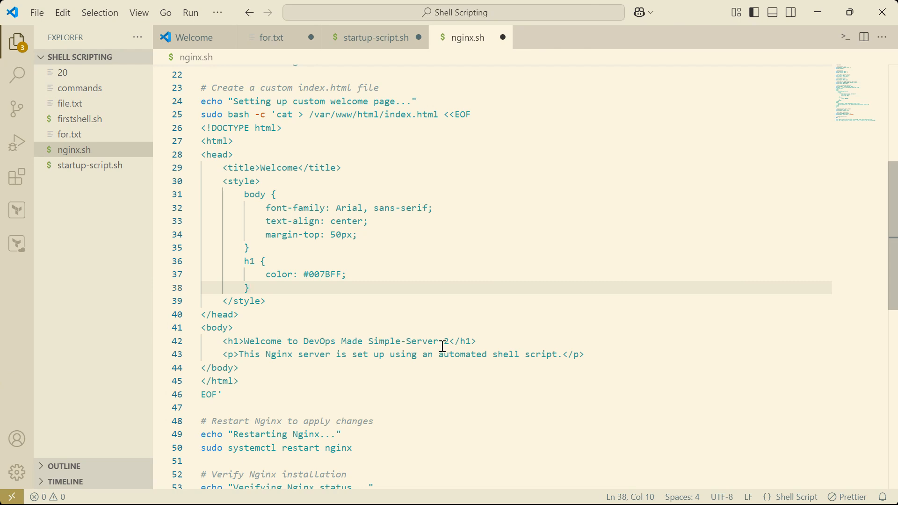
pyautogui.moveTo(339, 344); pyautogui.dragTo(304, 342)
pyautogui.hotkey('ctrl', 'c')
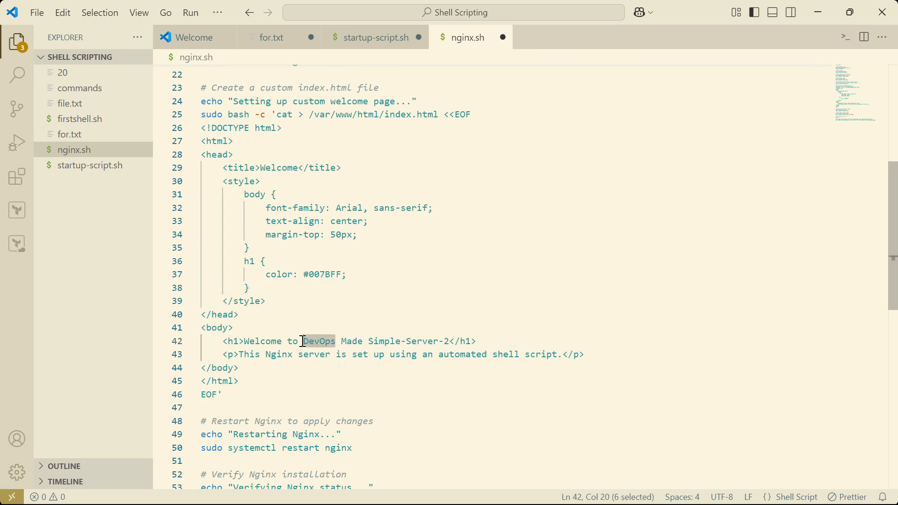
pyautogui.click(701, 192)
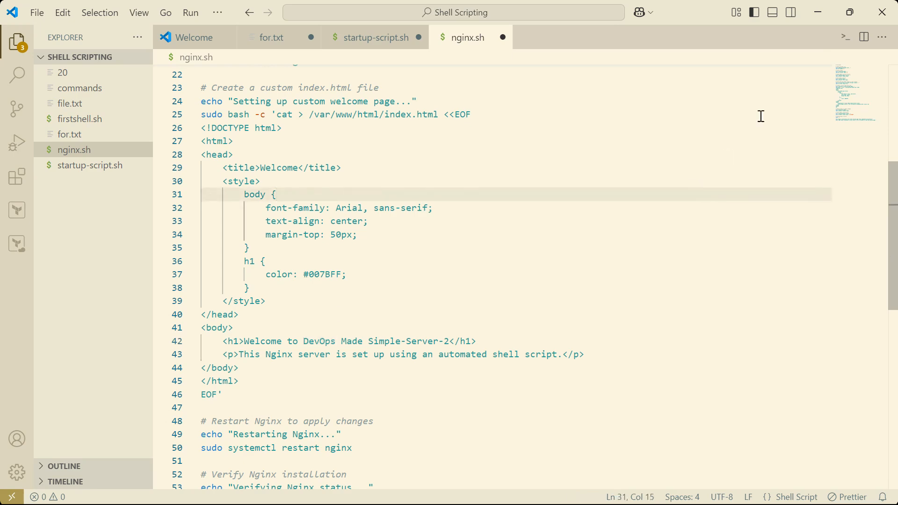
pyautogui.click(822, 18)
pyautogui.moveTo(301, 301); pyautogui.dragTo(195, 297)
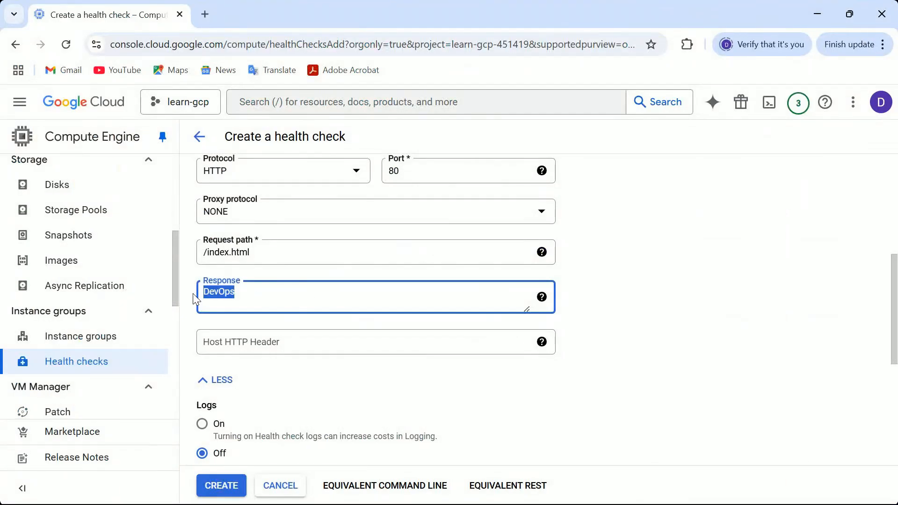
pyautogui.hotkey('ctrl', 'v')
# - Keep the default health criteria and create the health check
pyautogui.moveTo(891, 260); pyautogui.dragTo(891, 316)
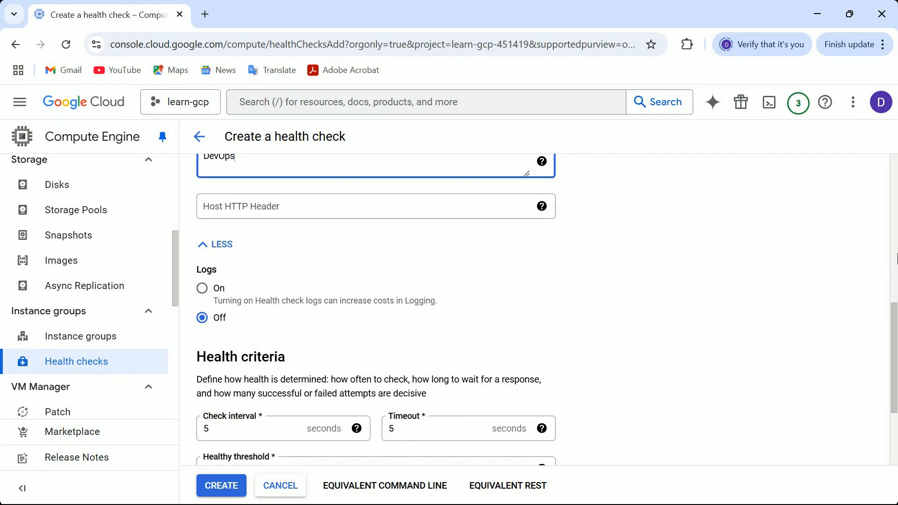
pyautogui.moveTo(893, 327); pyautogui.dragTo(894, 370)
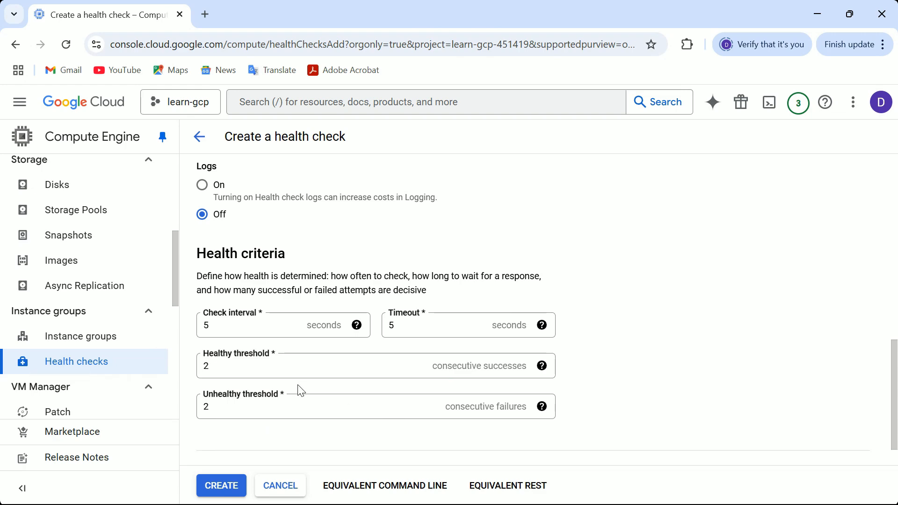
pyautogui.click(280, 372)
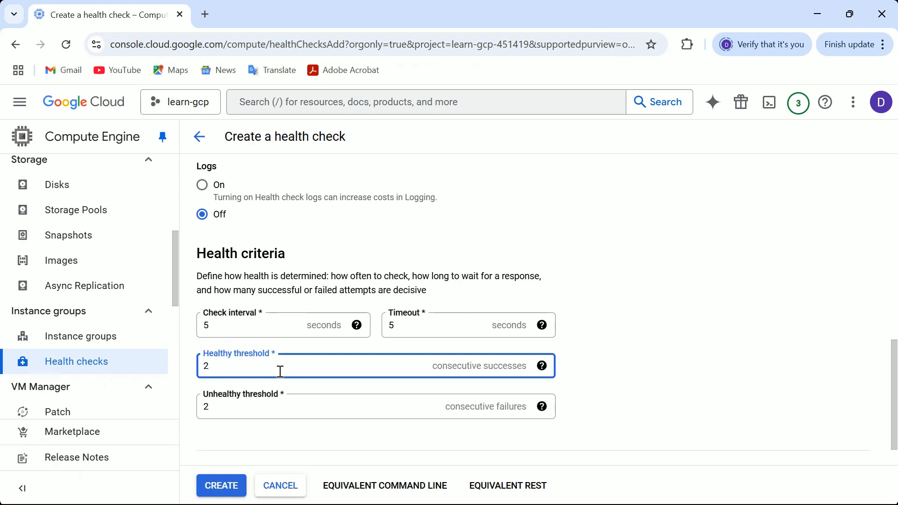
pyautogui.click(224, 325)
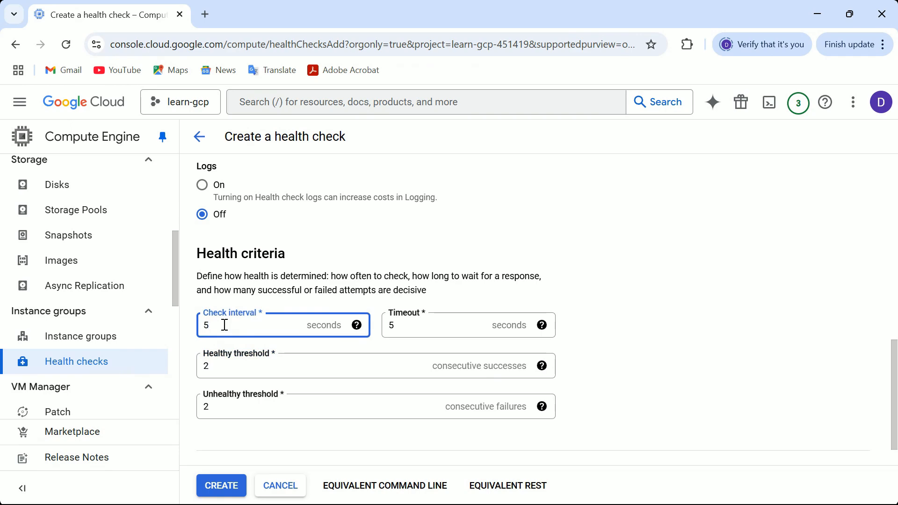
pyautogui.scroll(-1, 893, 346)
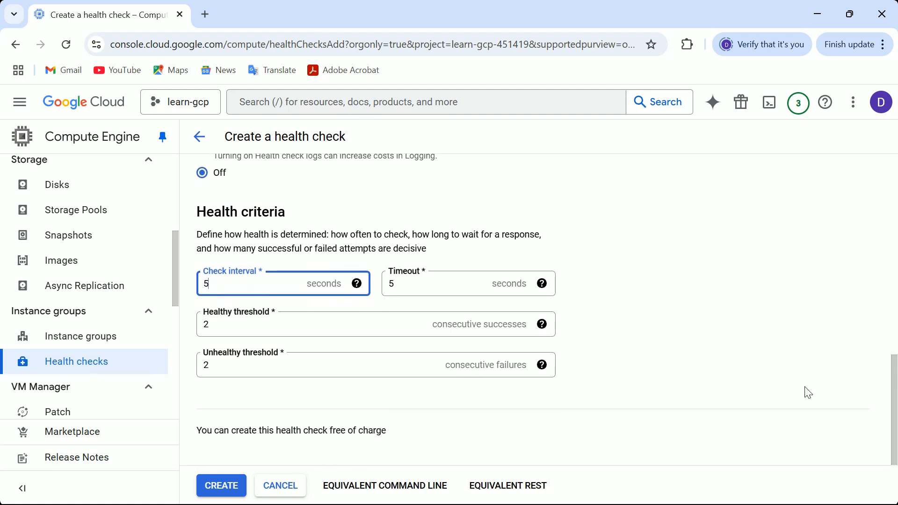
pyautogui.click(230, 486)
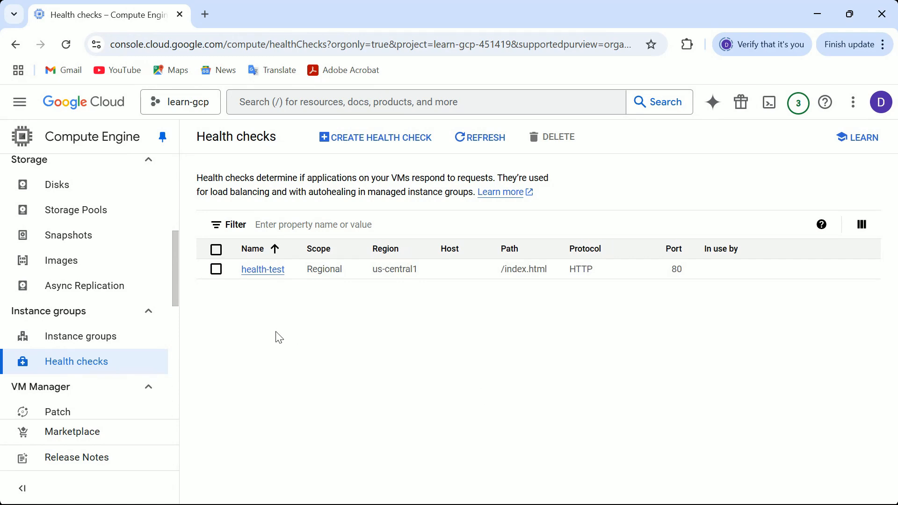
# - Search the console for load balancing and open the Load balancing page in a new tab
pyautogui.click(275, 101)
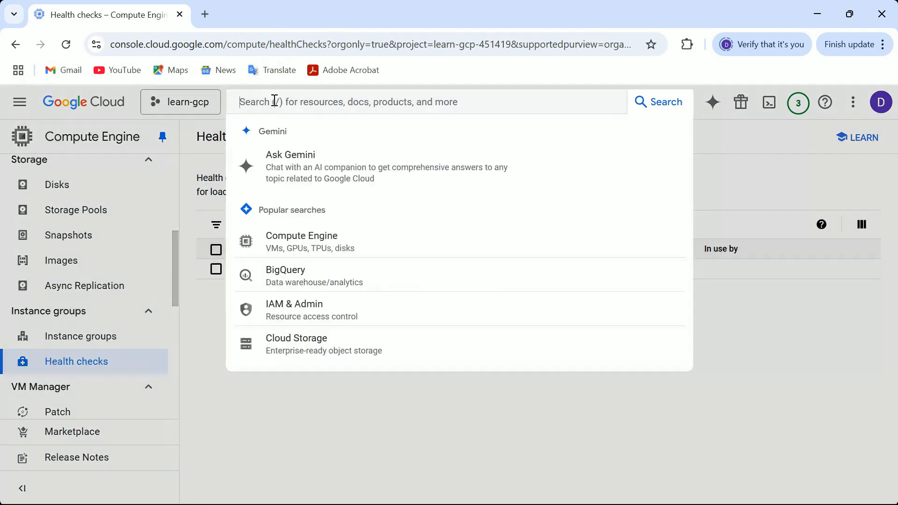
pyautogui.write('load')
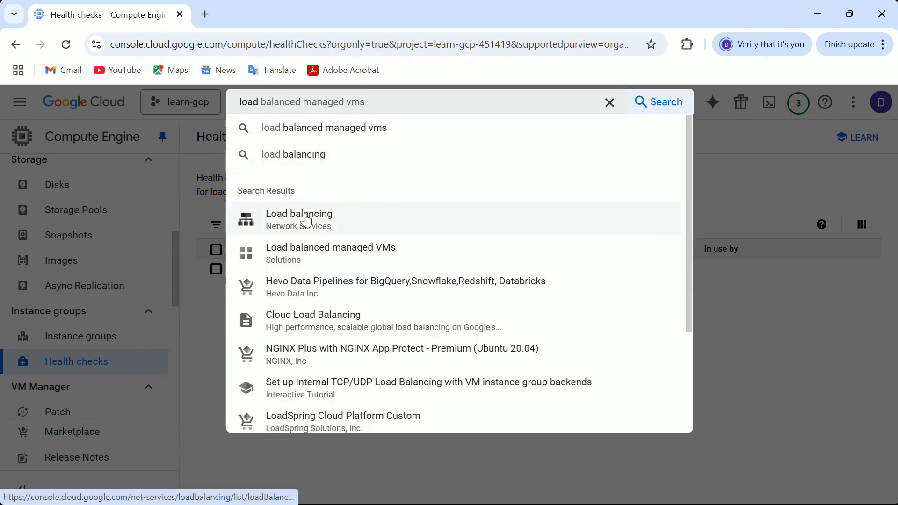
pyautogui.rightClick(306, 219)
pyautogui.click(350, 231)
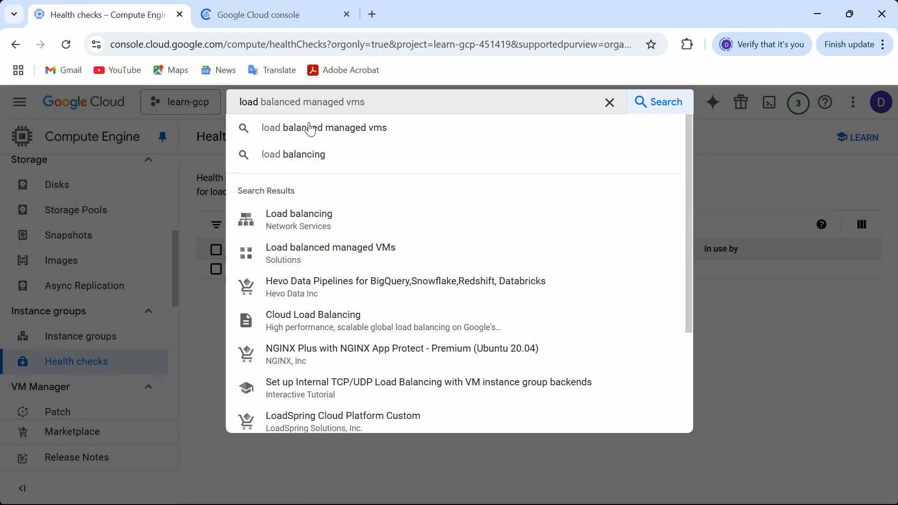
pyautogui.click(267, 16)
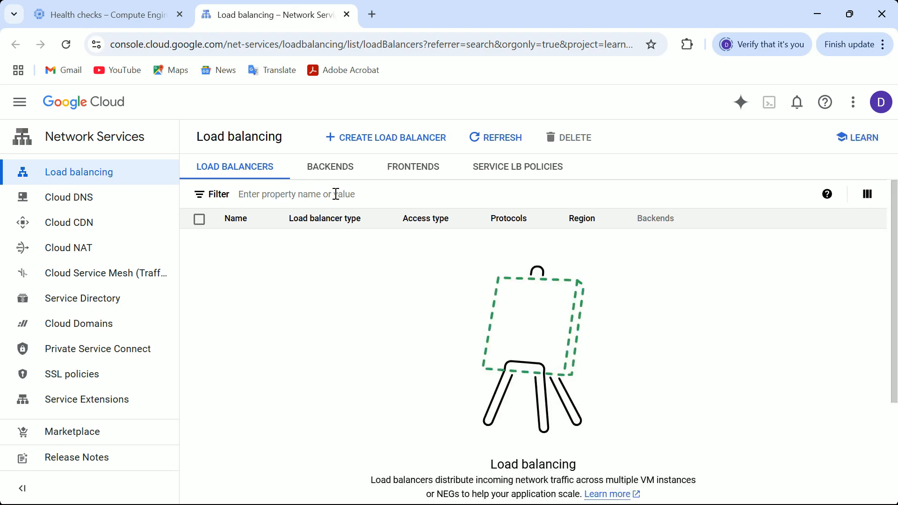
# - Start creating a load balancer and choose the Application Load Balancer (HTTP/HTTPS) type
pyautogui.click(388, 140)
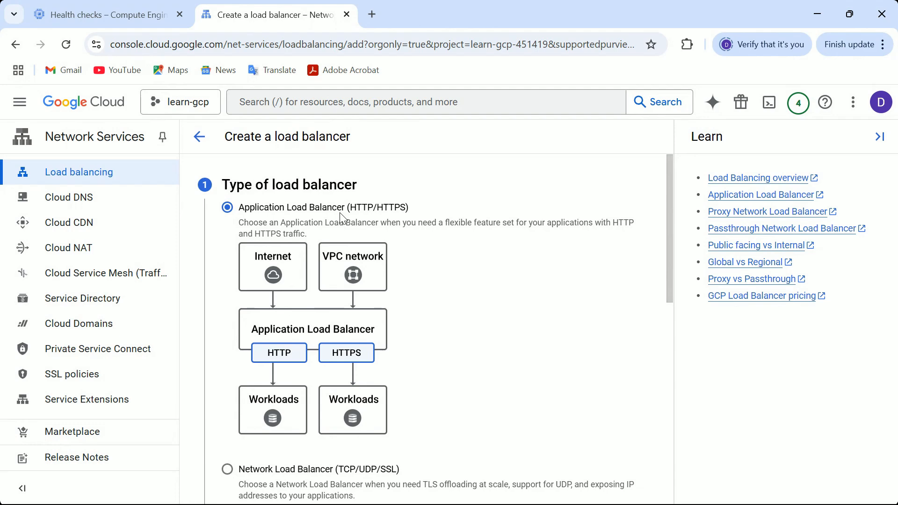
pyautogui.moveTo(668, 216); pyautogui.dragTo(660, 351)
pyautogui.click(241, 381)
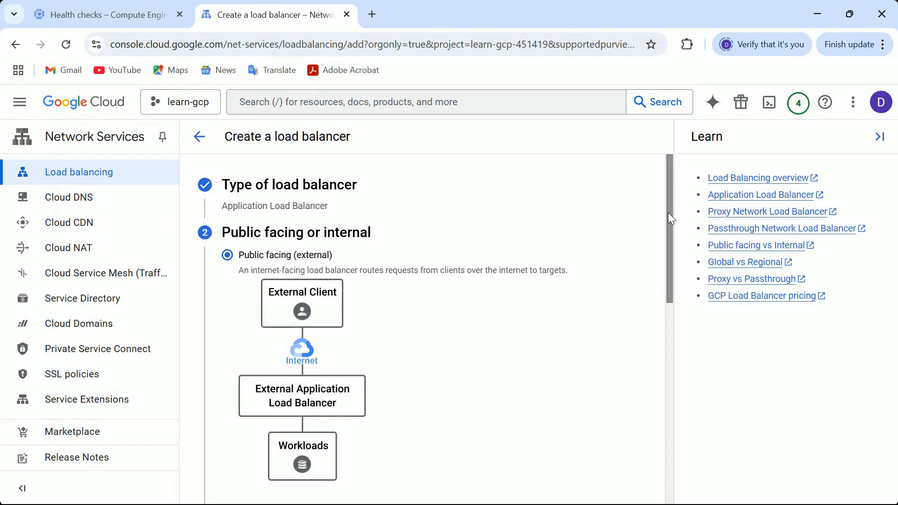
# - Choose public facing (external) and best for regional workloads deployment for the load balancer
pyautogui.moveTo(668, 212)
pyautogui.mouseDown()
pyautogui.moveTo(667, 296)
pyautogui.moveTo(673, 205)
pyautogui.mouseUp()
pyautogui.moveTo(669, 219); pyautogui.dragTo(665, 406)
pyautogui.click(237, 360)
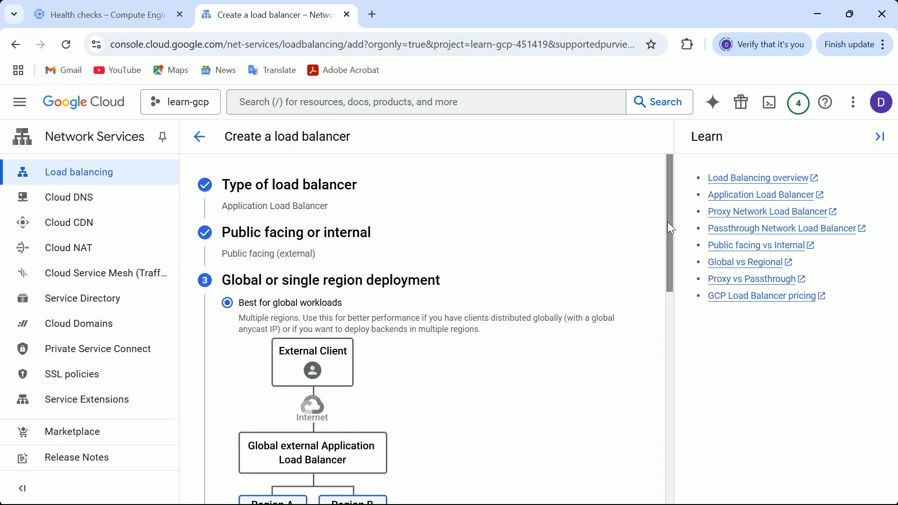
pyautogui.moveTo(670, 228); pyautogui.dragTo(673, 343)
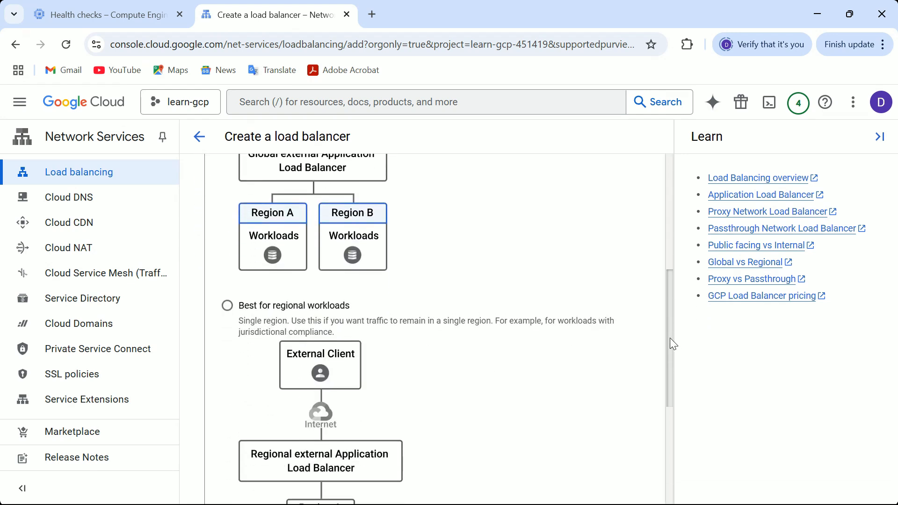
pyautogui.click(227, 299)
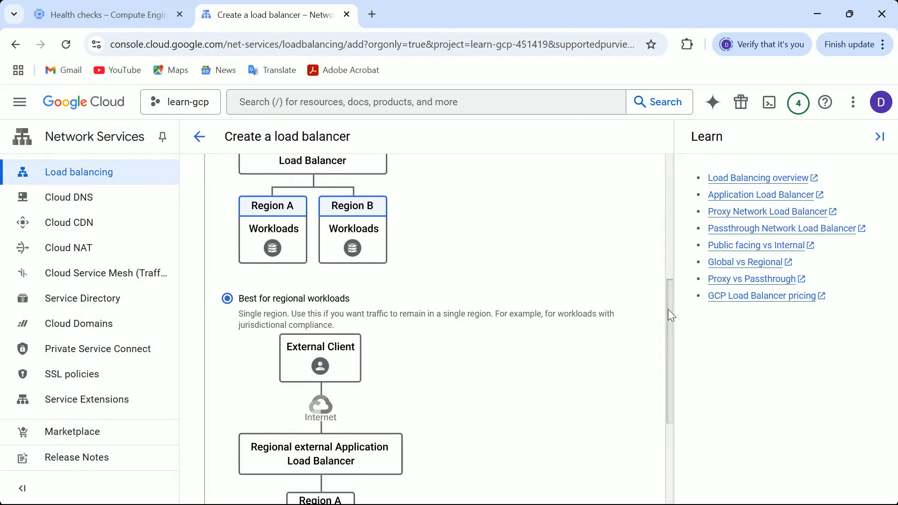
pyautogui.moveTo(668, 310); pyautogui.dragTo(669, 404)
pyautogui.click(241, 410)
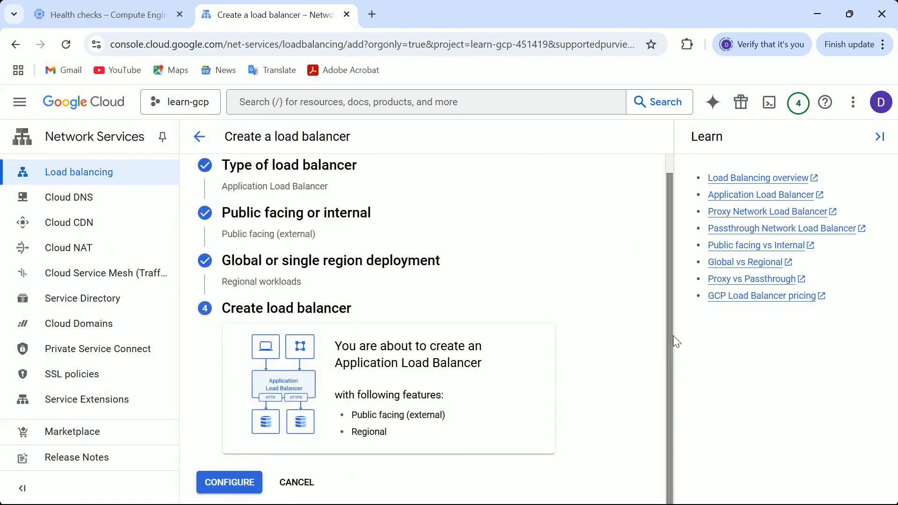
# - Configure the regional load balancer with the name test-lb and the default network
pyautogui.click(220, 490)
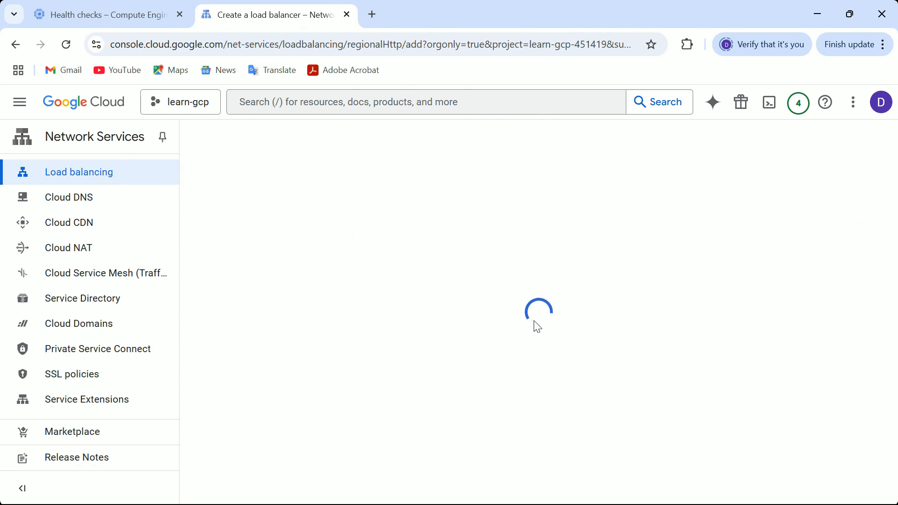
pyautogui.click(265, 177)
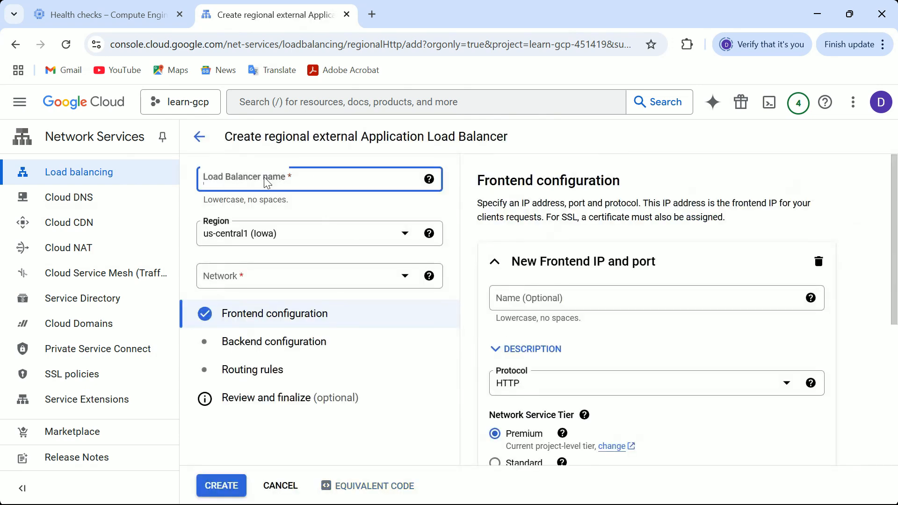
pyautogui.write('test')
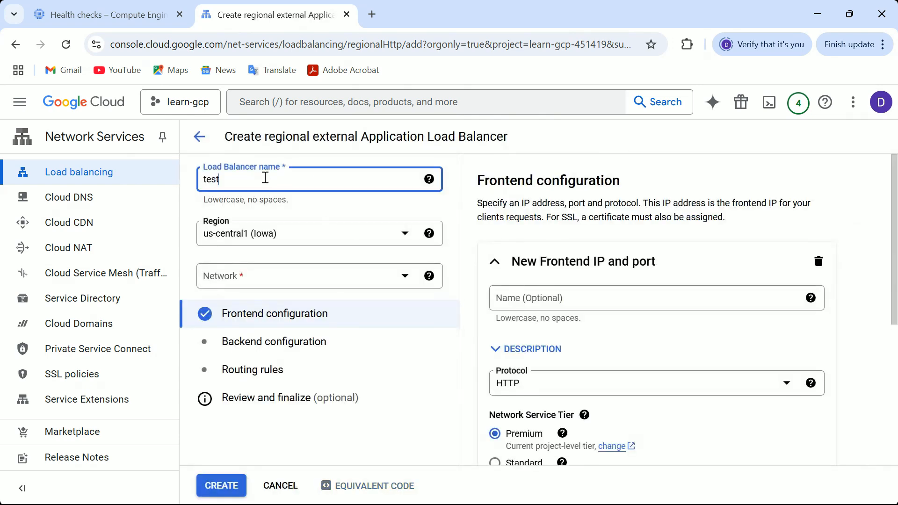
pyautogui.write('-Lb')
pyautogui.click(261, 283)
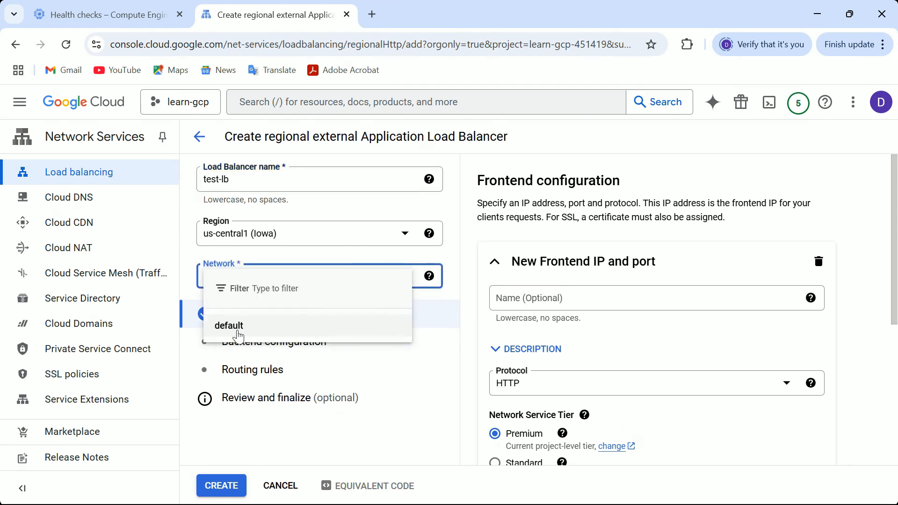
pyautogui.click(238, 333)
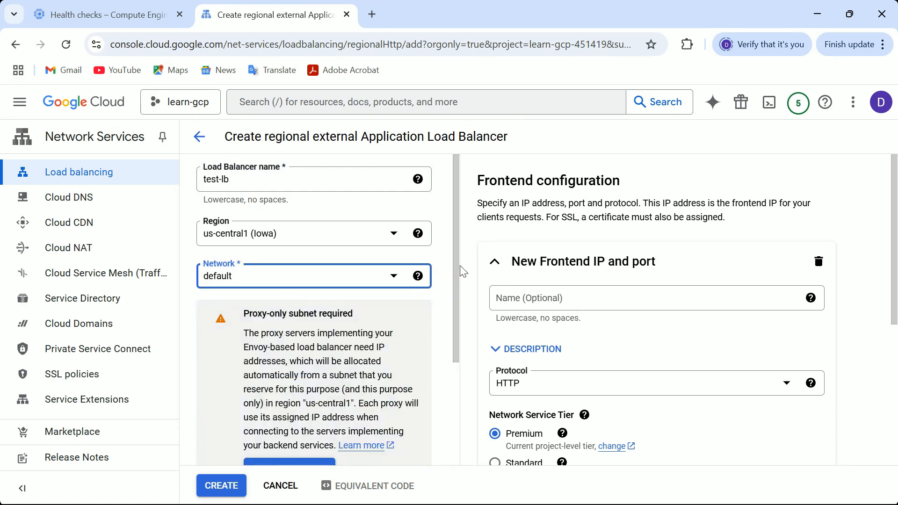
# - Reserve a proxy-only subnet named proxy-only with the IPv4 range 10.0.0.0/24
pyautogui.moveTo(456, 273); pyautogui.dragTo(451, 322)
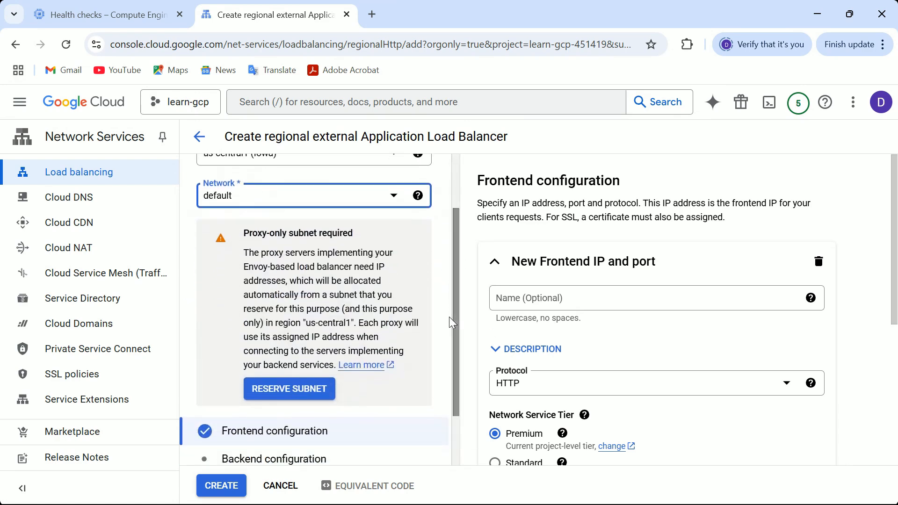
pyautogui.click(284, 394)
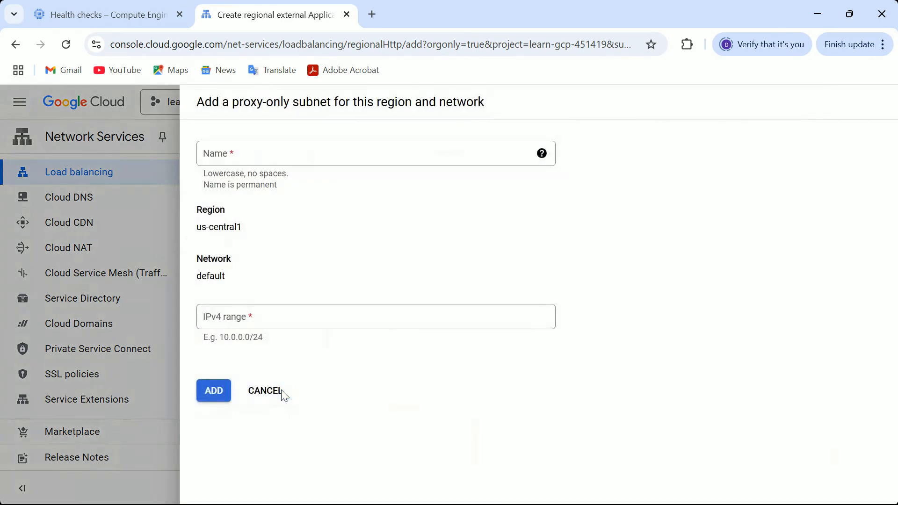
pyautogui.click(239, 160)
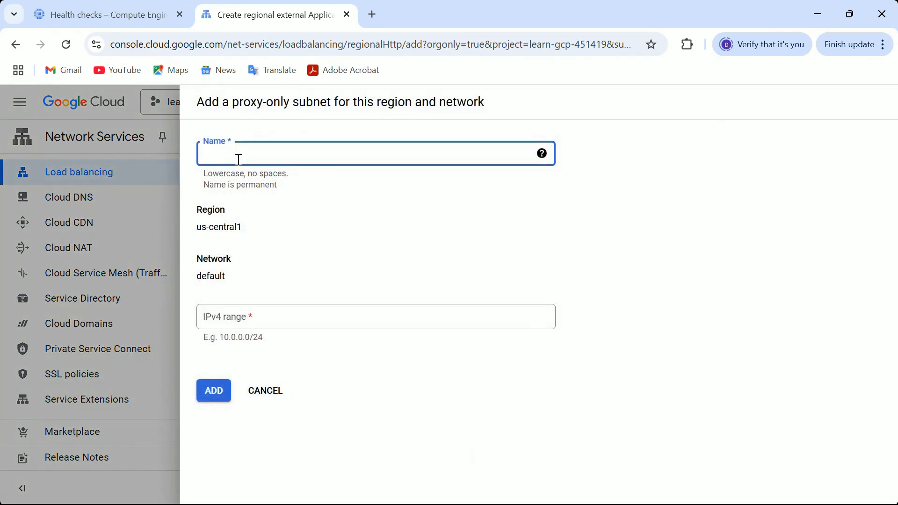
pyautogui.write('proxy-only')
pyautogui.moveTo(264, 337); pyautogui.dragTo(221, 338)
pyautogui.hotkey('ctrl', 'c')
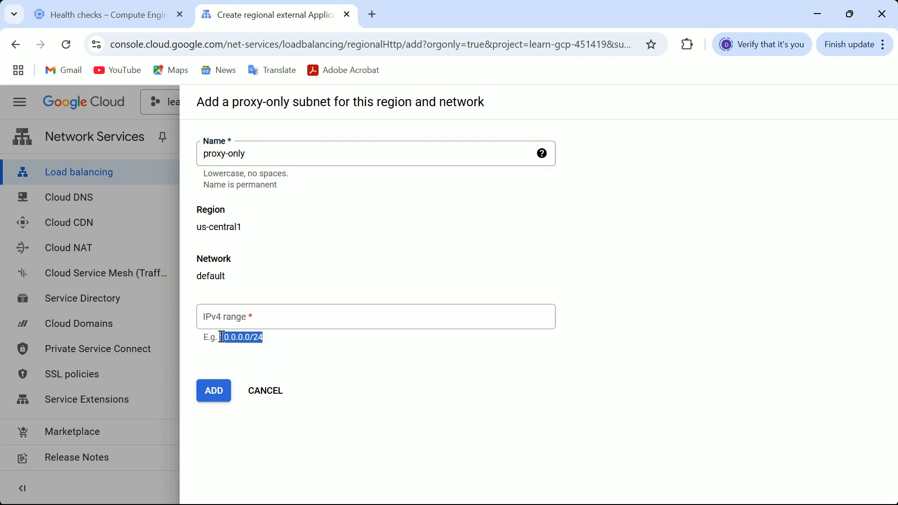
pyautogui.click(236, 315)
pyautogui.hotkey('ctrl', 'v')
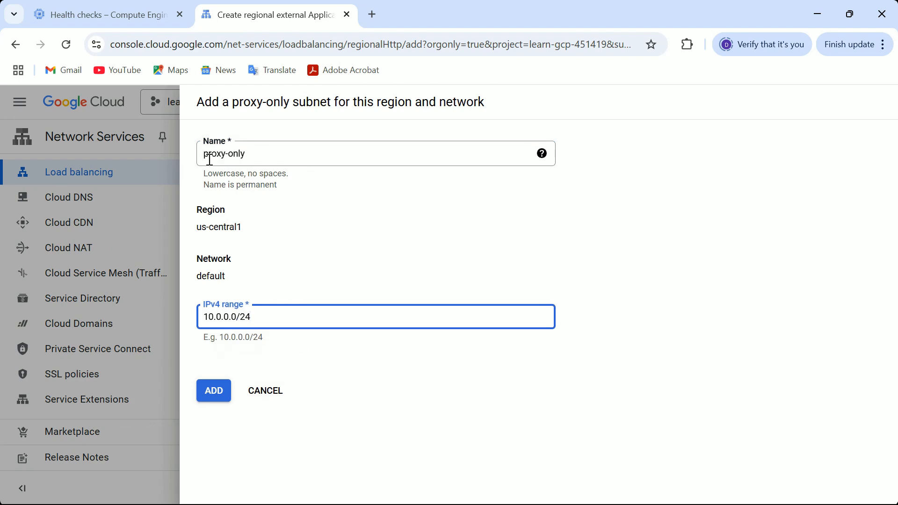
pyautogui.click(218, 403)
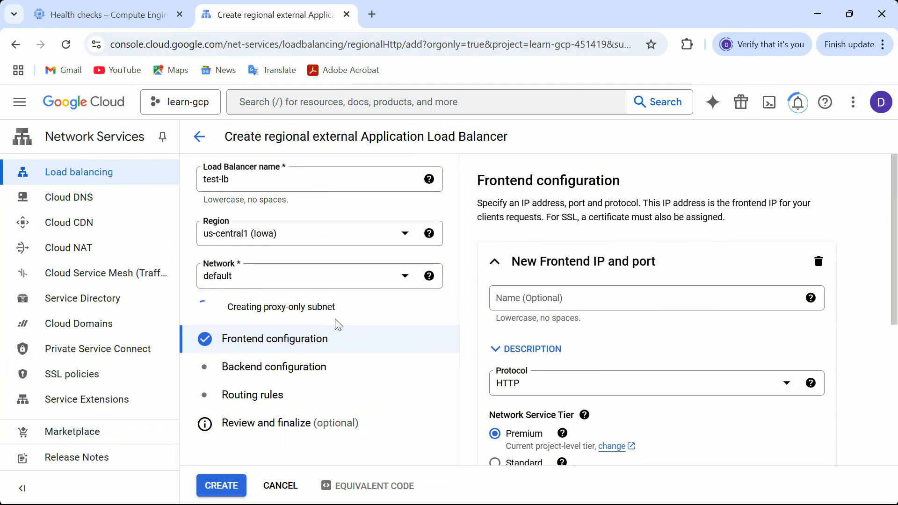
# - Name the new frontend IP and port test-lb-frontend
pyautogui.click(537, 301)
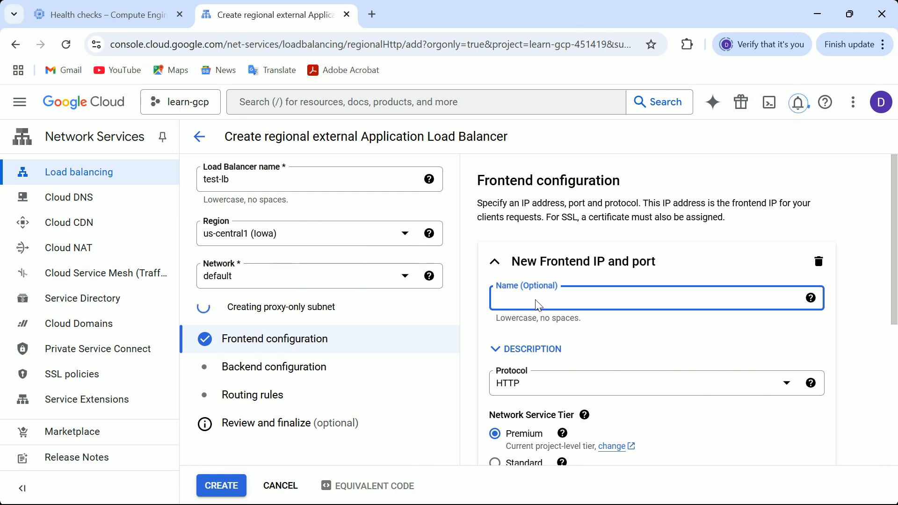
pyautogui.write('te')
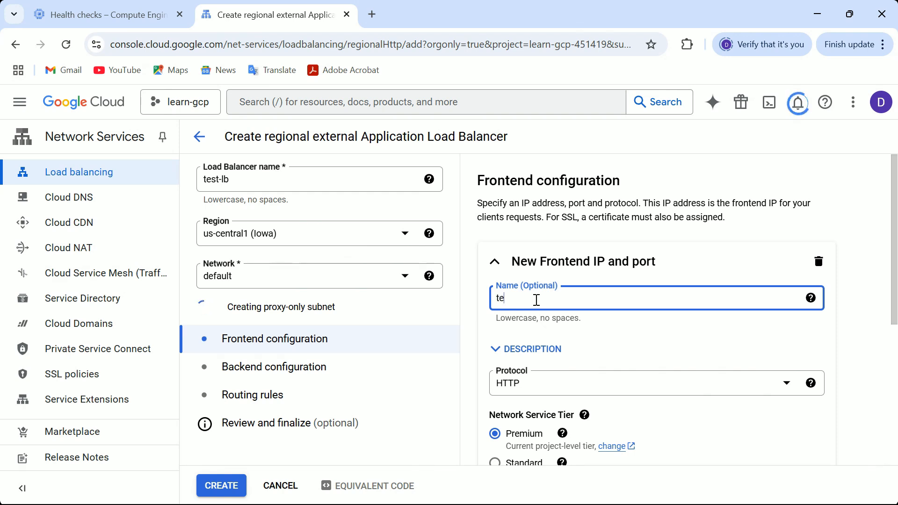
pyautogui.write('st-lb-f')
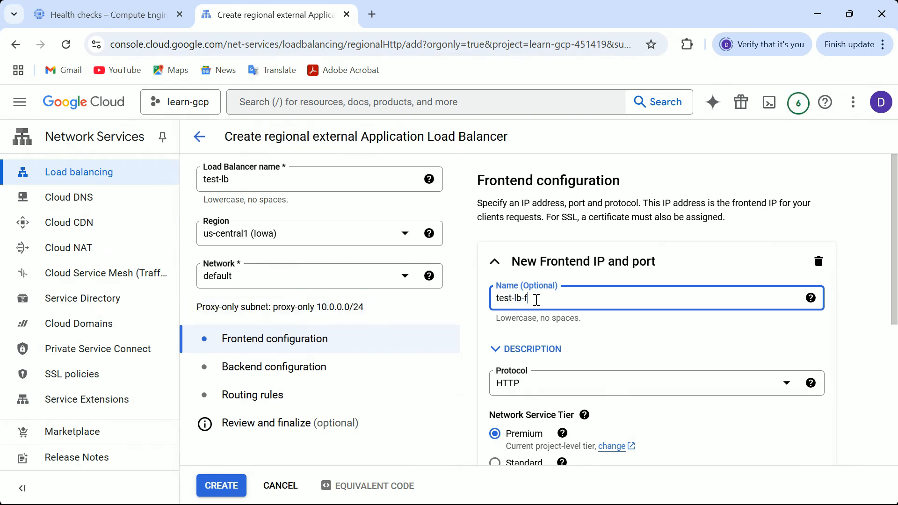
pyautogui.write('rontend')
# - Switch the frontend's network service tier to Standard and finish the frontend configuration
pyautogui.scroll(-1, 894, 292)
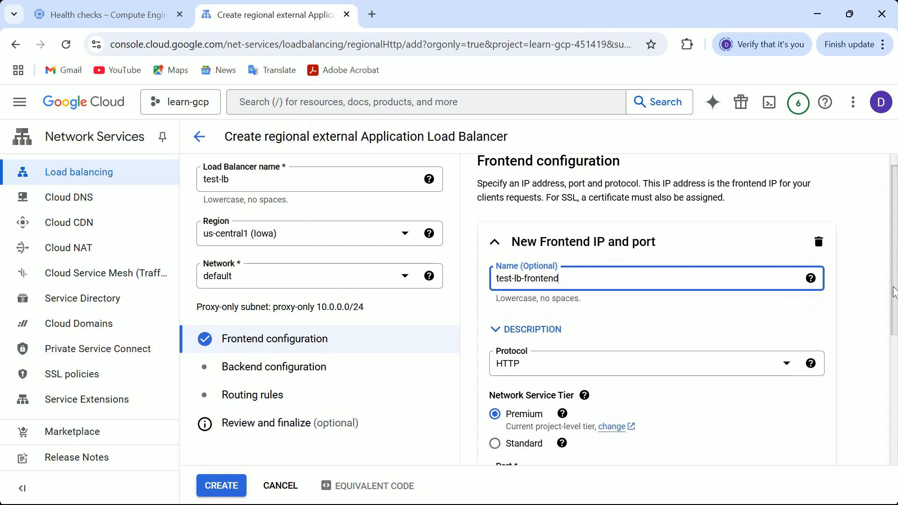
pyautogui.scroll(-2, 894, 293)
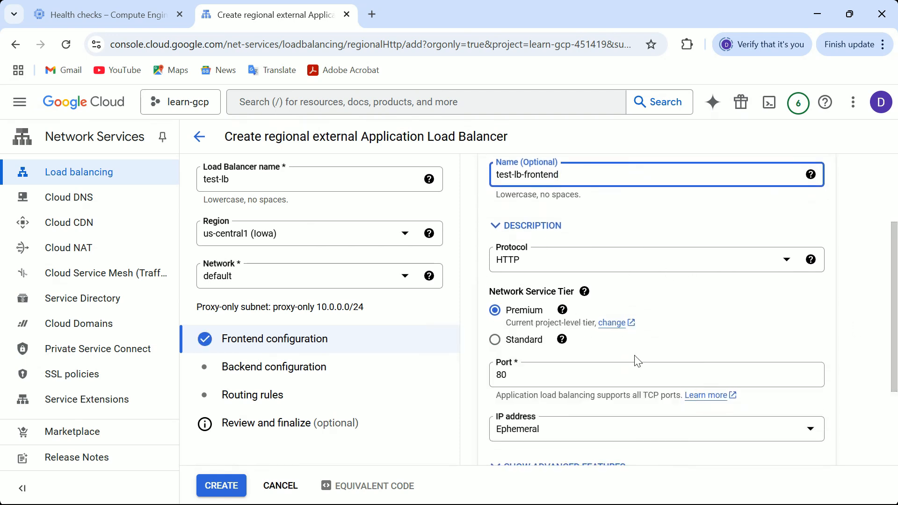
pyautogui.click(495, 339)
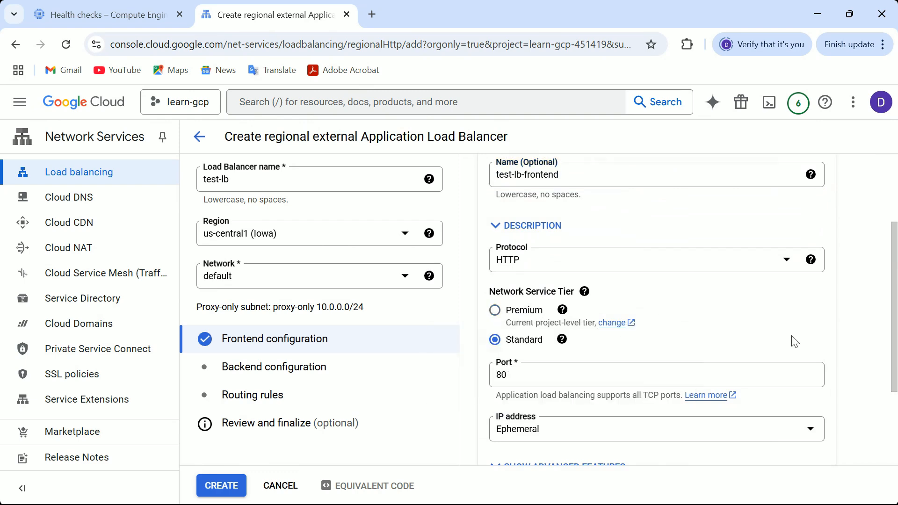
pyautogui.scroll(-3, 895, 374)
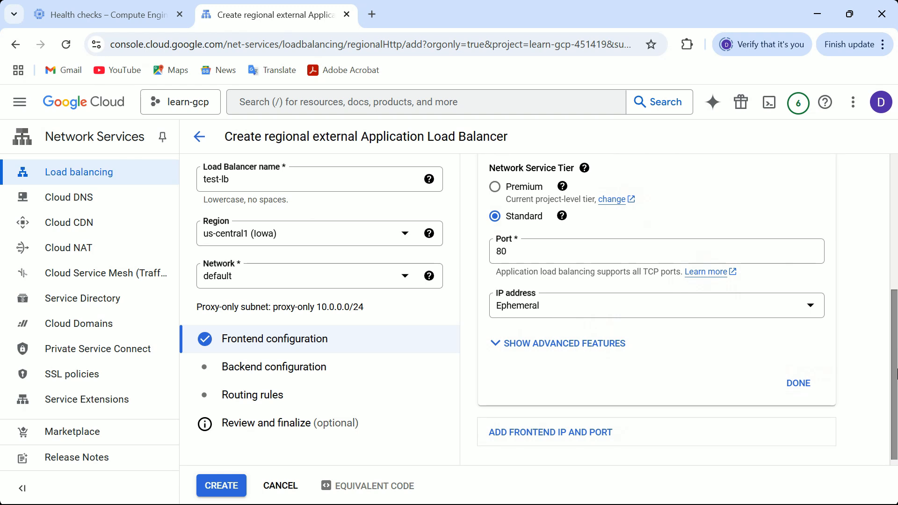
pyautogui.click(528, 311)
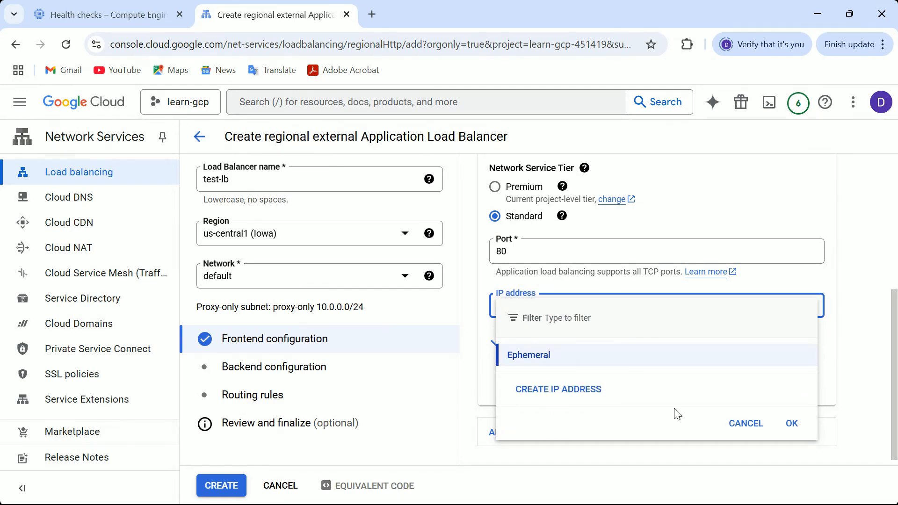
pyautogui.click(739, 430)
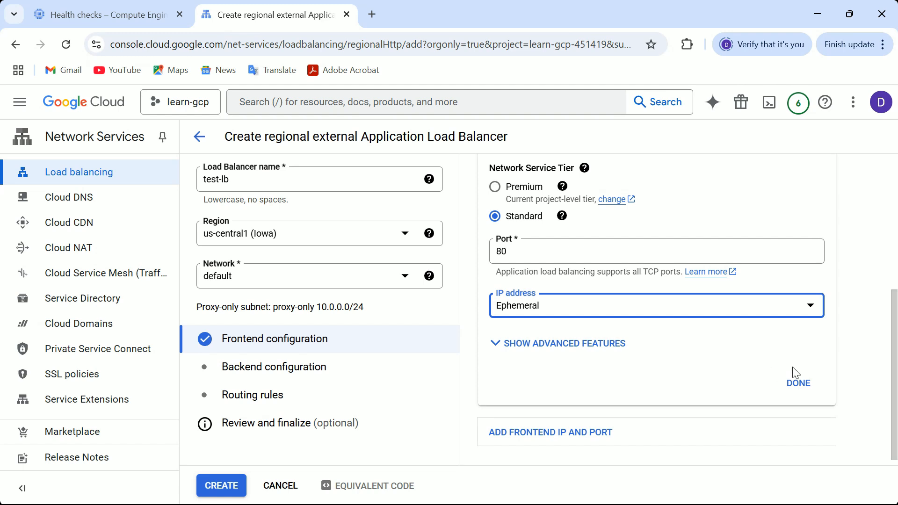
pyautogui.click(798, 383)
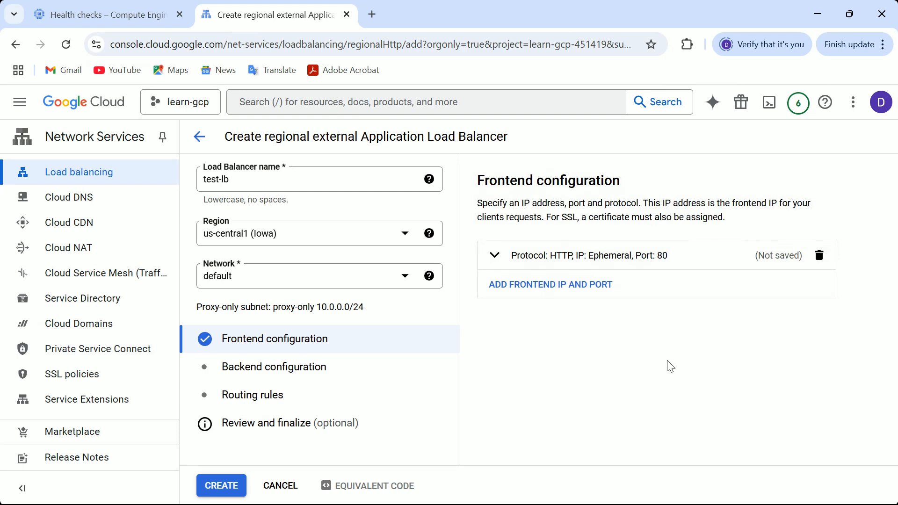
# - Open the backend configuration and start creating a backend service named lb-backend
pyautogui.click(297, 372)
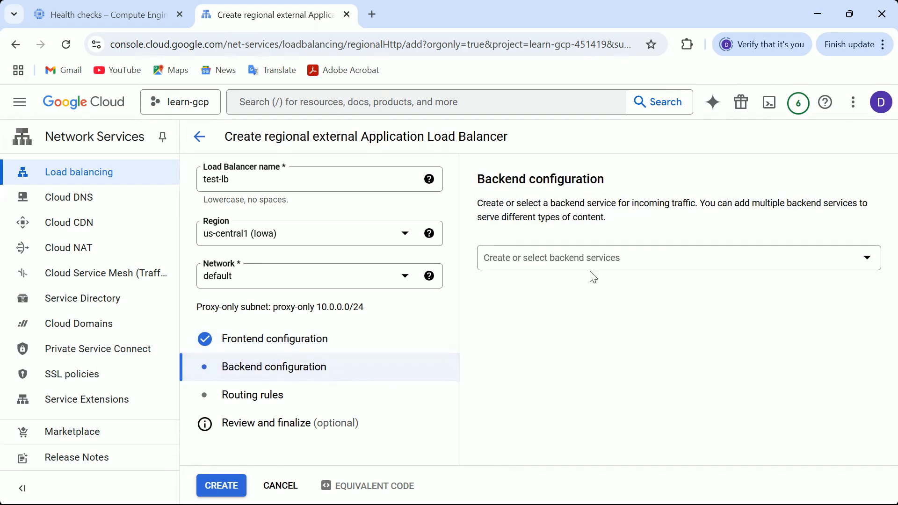
pyautogui.click(617, 263)
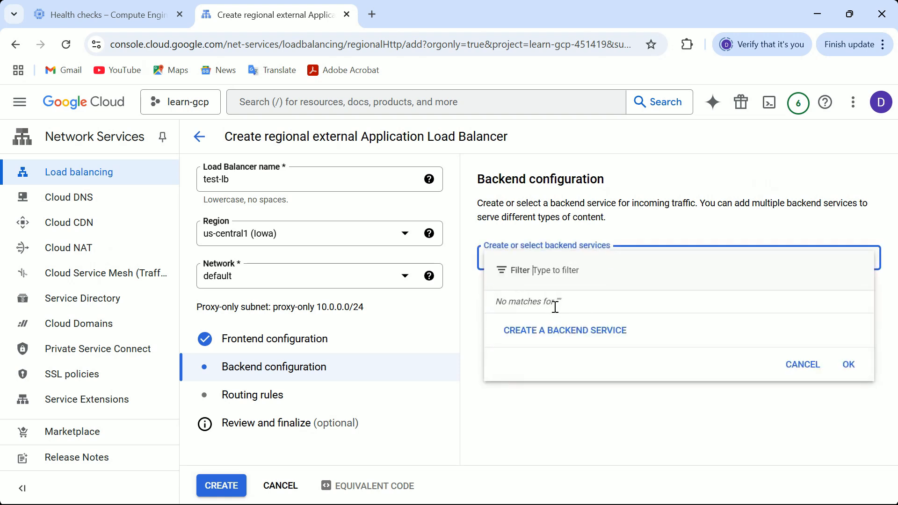
pyautogui.click(551, 336)
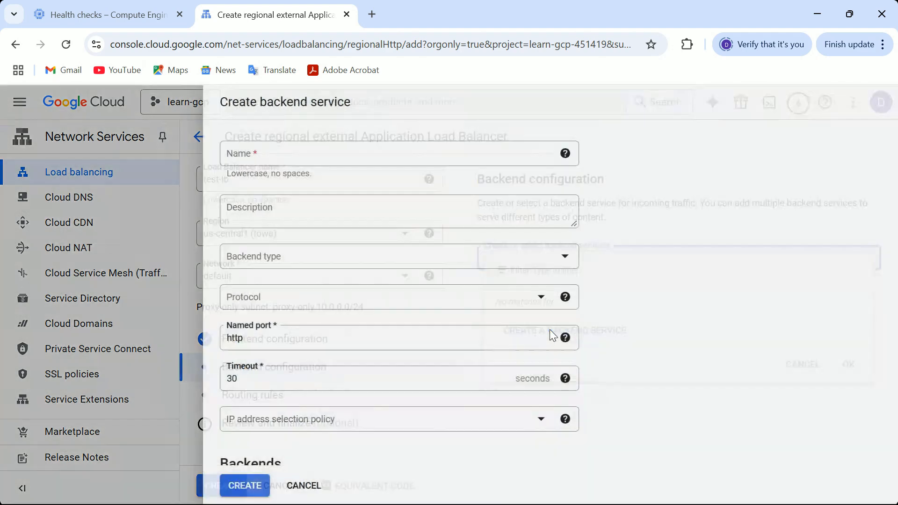
pyautogui.click(248, 157)
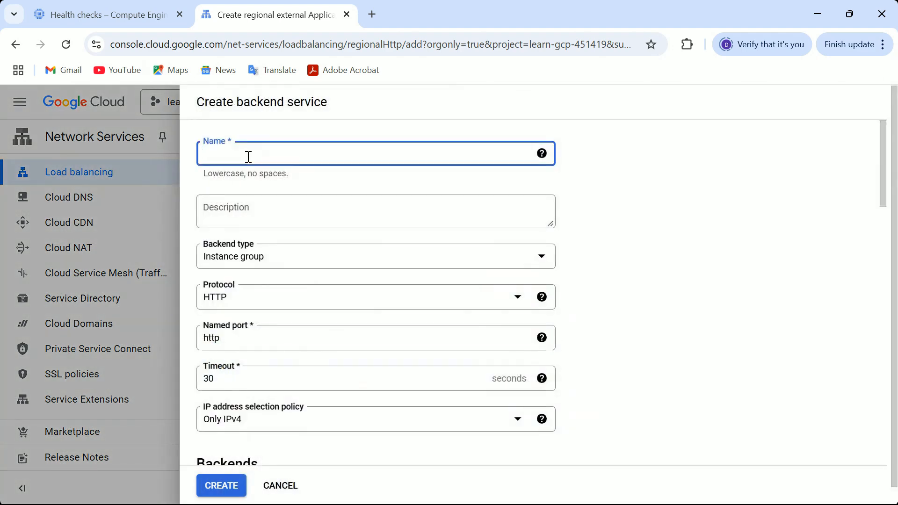
pyautogui.write('lb-backend')
# - Add the unmanaged-test instance group as the backend and use its existing named port
pyautogui.moveTo(883, 178); pyautogui.dragTo(888, 275)
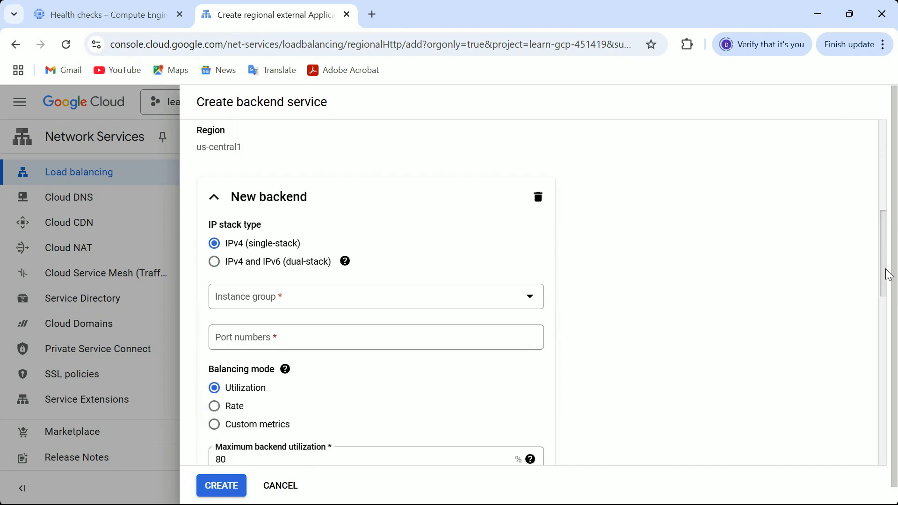
pyautogui.click(263, 303)
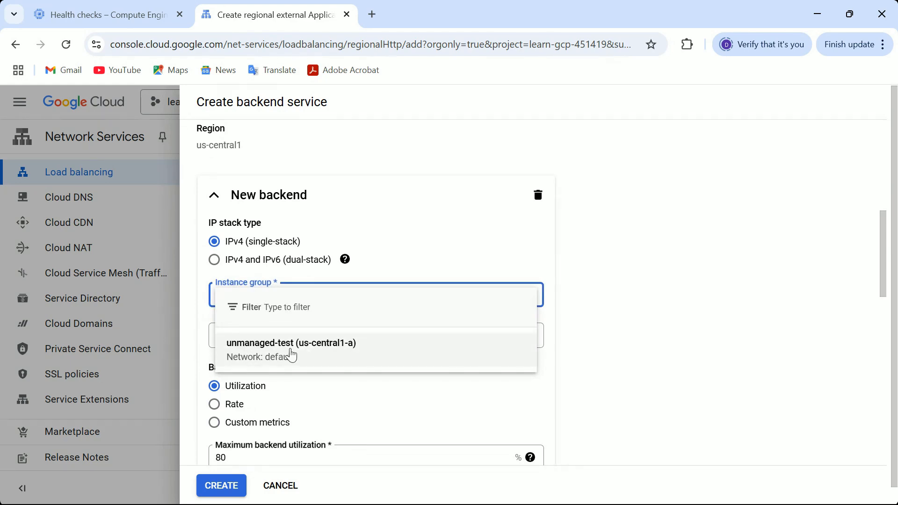
pyautogui.click(290, 350)
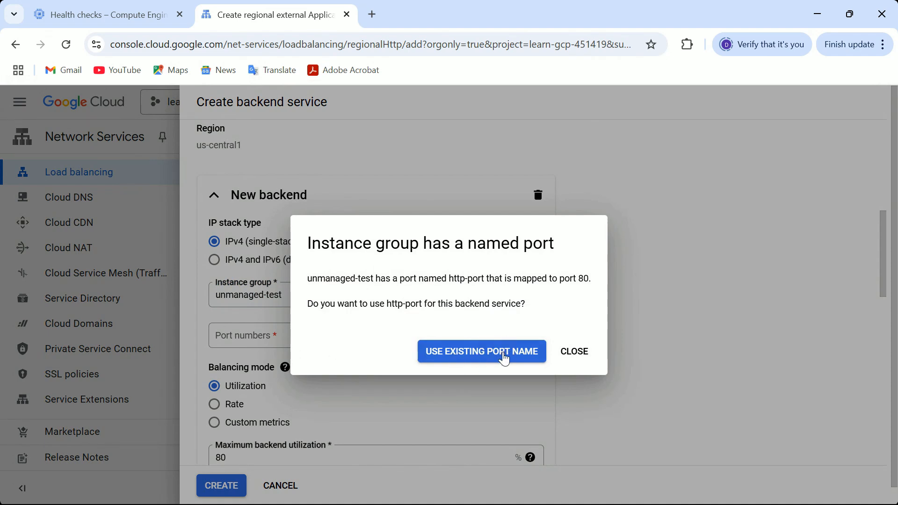
pyautogui.click(505, 358)
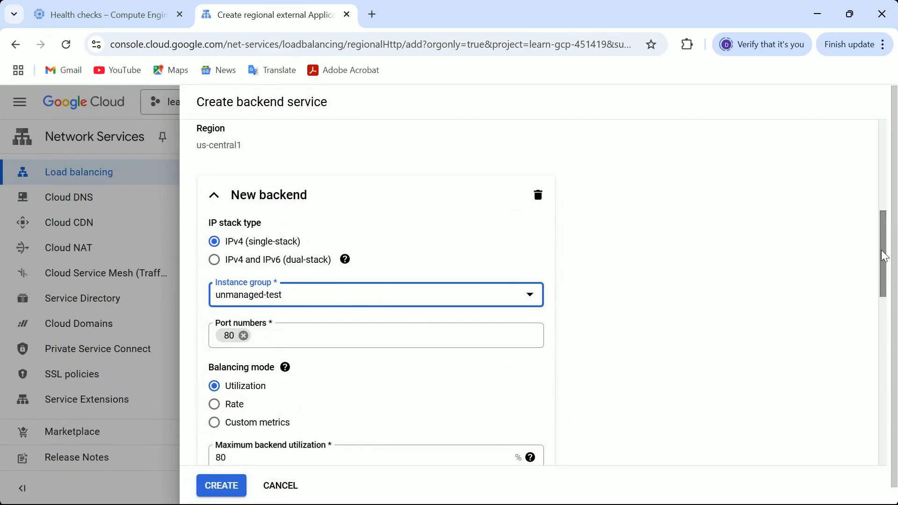
# - Select the health-test health check and create the backend service
pyautogui.moveTo(883, 257); pyautogui.dragTo(889, 352)
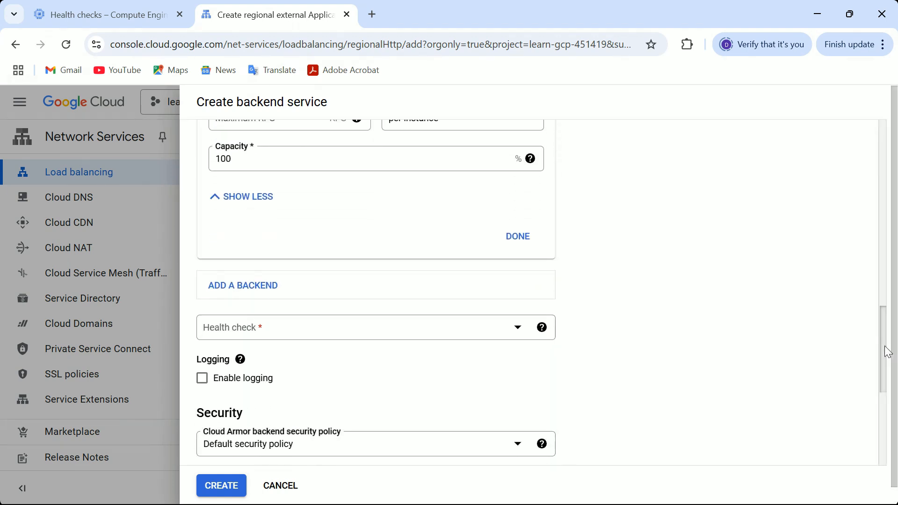
pyautogui.click(518, 336)
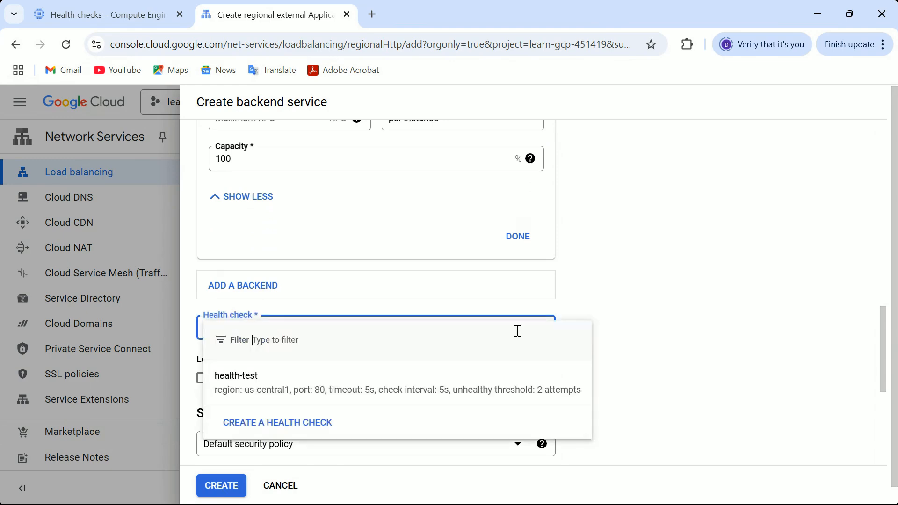
pyautogui.click(260, 395)
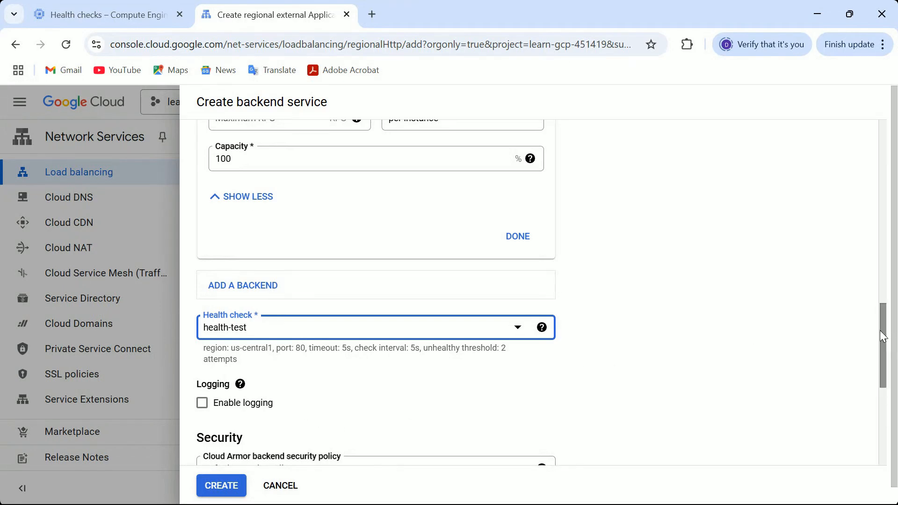
pyautogui.moveTo(882, 338); pyautogui.dragTo(882, 466)
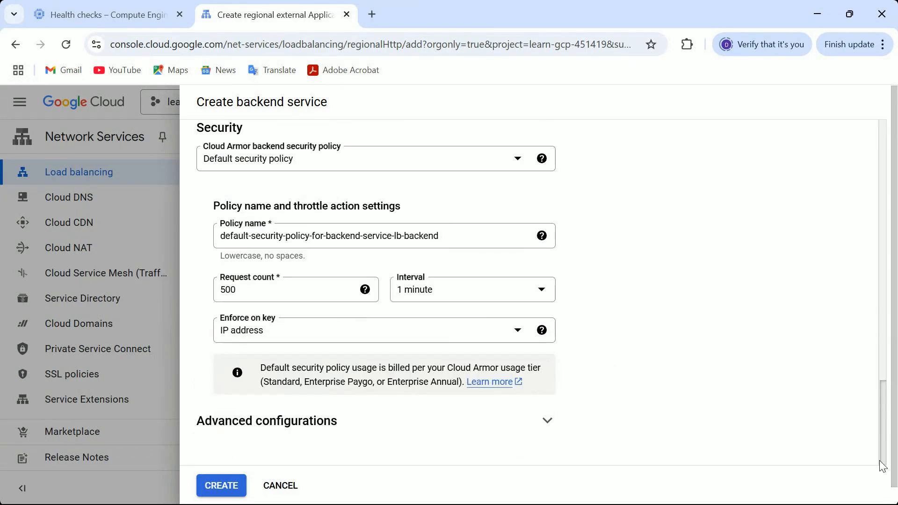
pyautogui.click(220, 486)
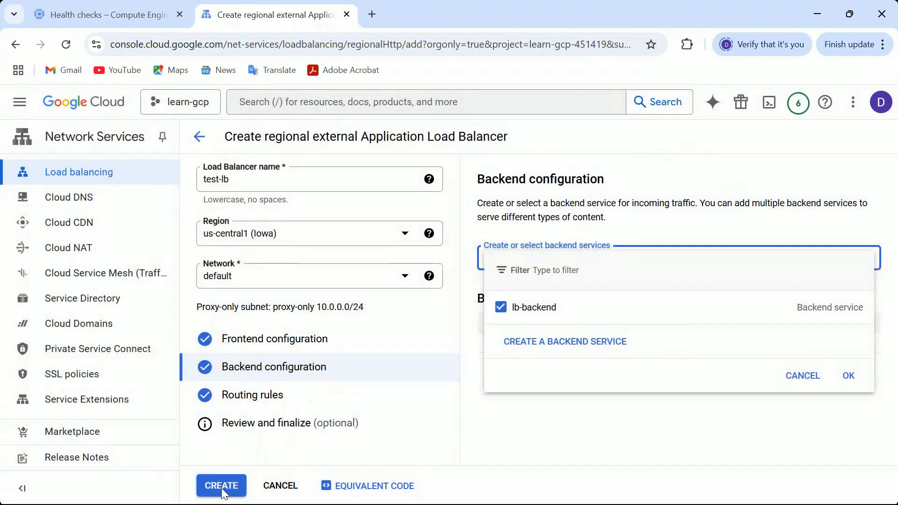
# - Confirm lb-backend as the backend service, review the configuration, and create the load balancer
pyautogui.click(850, 378)
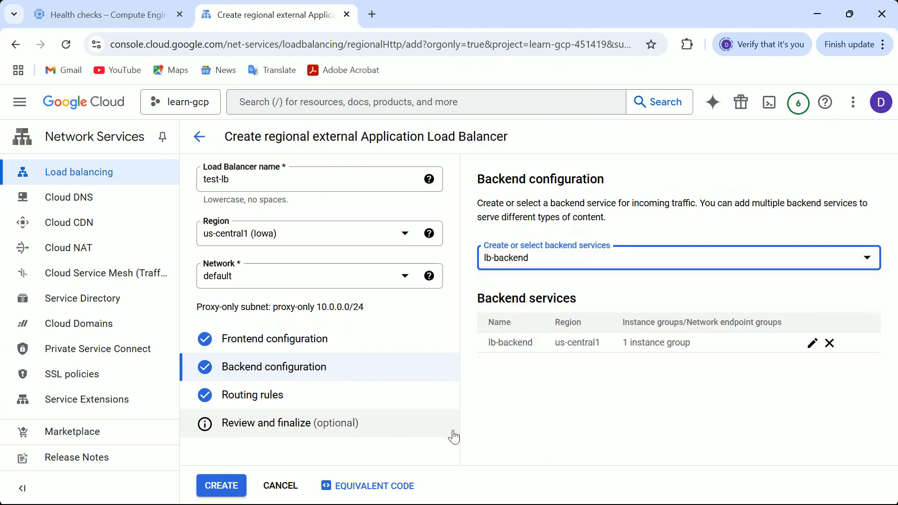
pyautogui.click(241, 425)
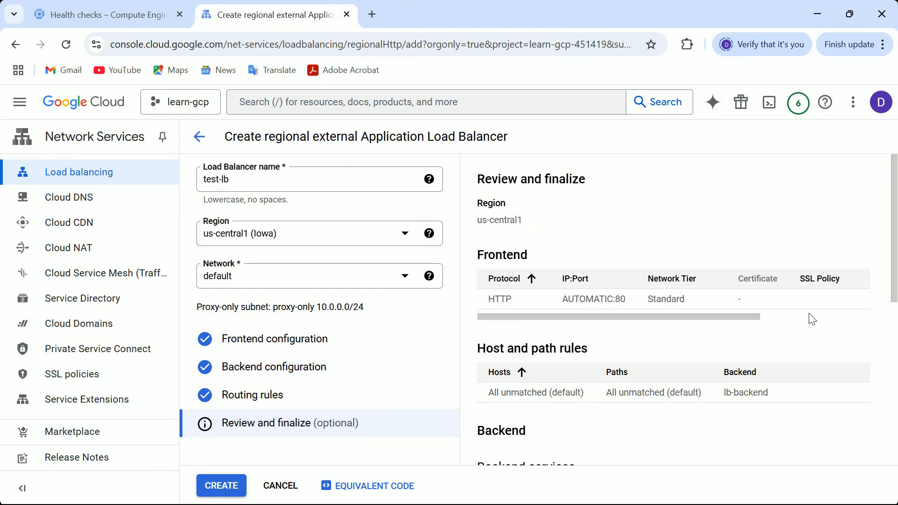
pyautogui.scroll(-7, 888, 238)
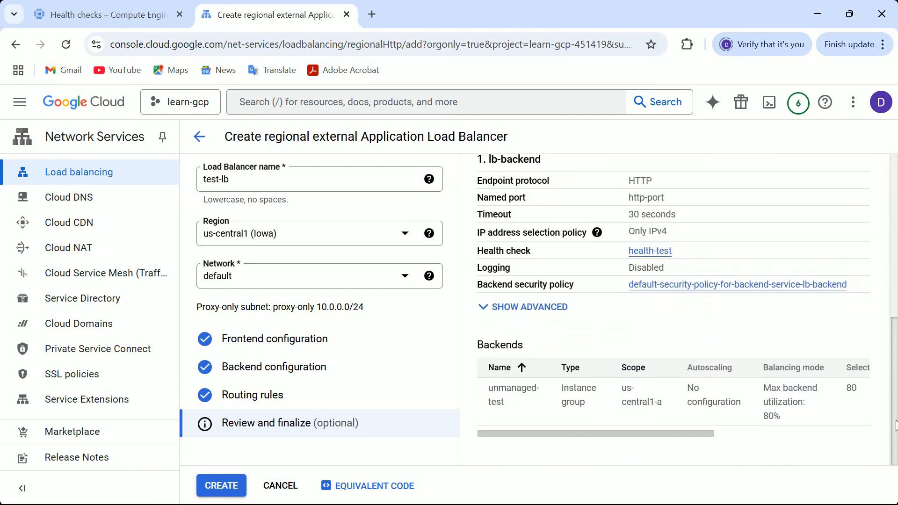
pyautogui.click(223, 487)
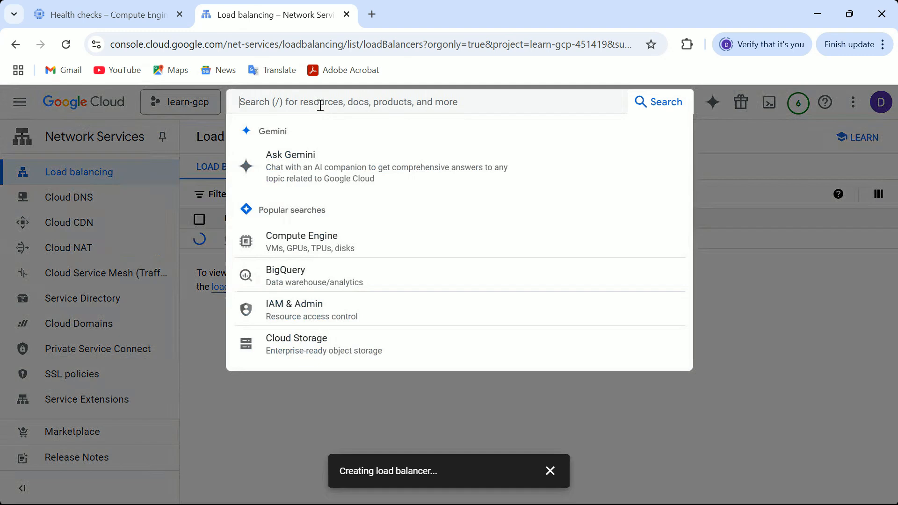
# - Search for Firewall and open the VPC Network Firewall page in a new browser tab
pyautogui.click(322, 108)
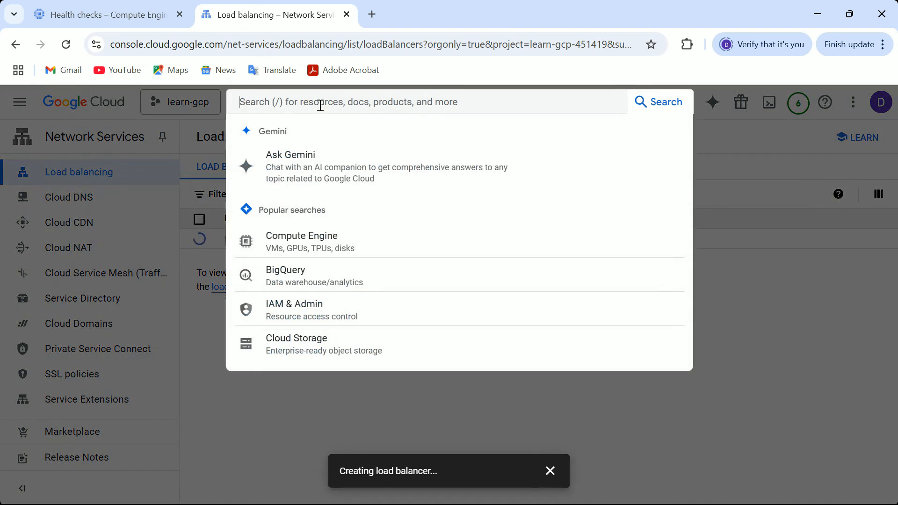
pyautogui.write('f')
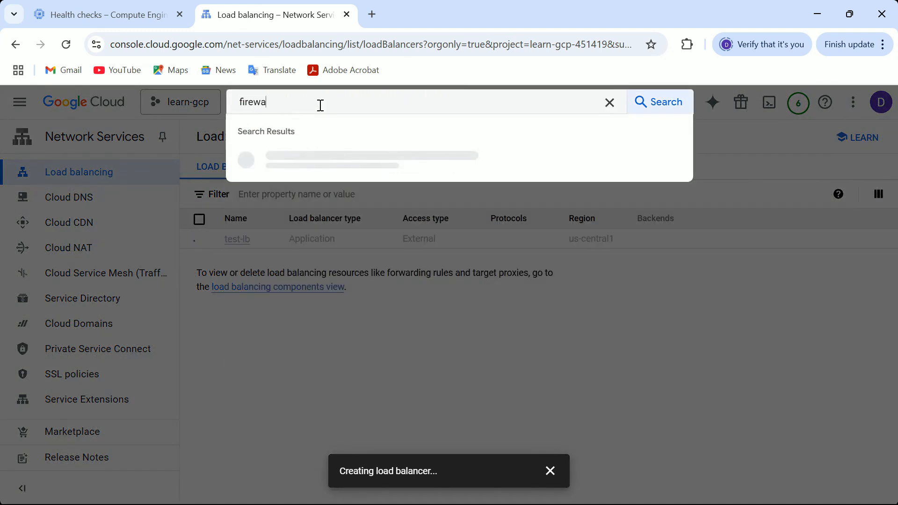
pyautogui.write('irewa')
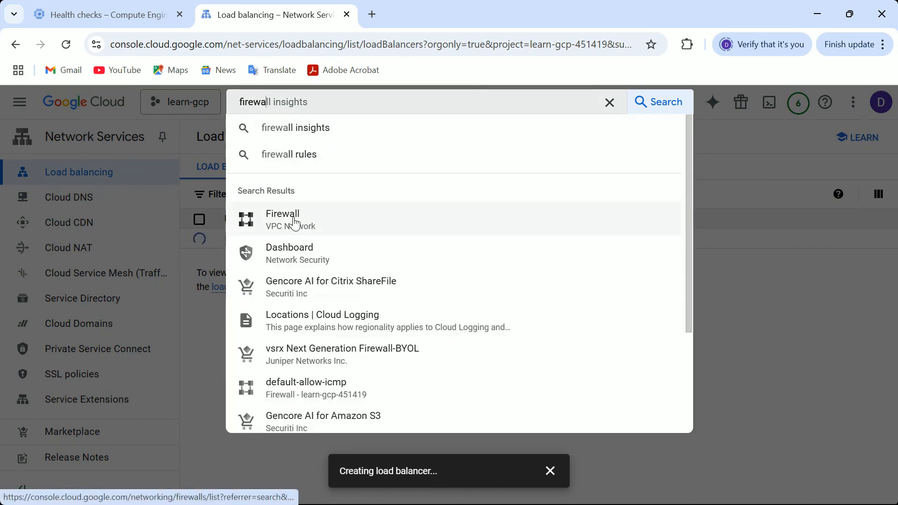
pyautogui.rightClick(294, 223)
pyautogui.click(346, 235)
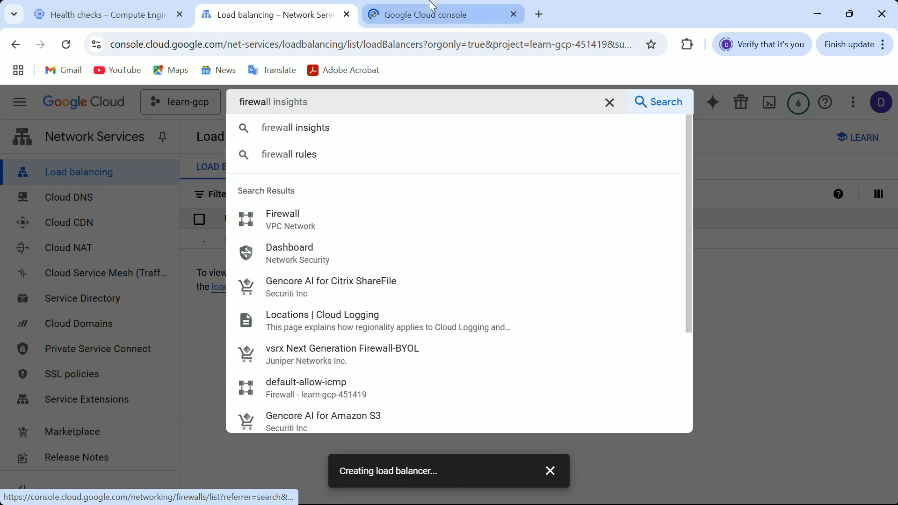
pyautogui.click(432, 6)
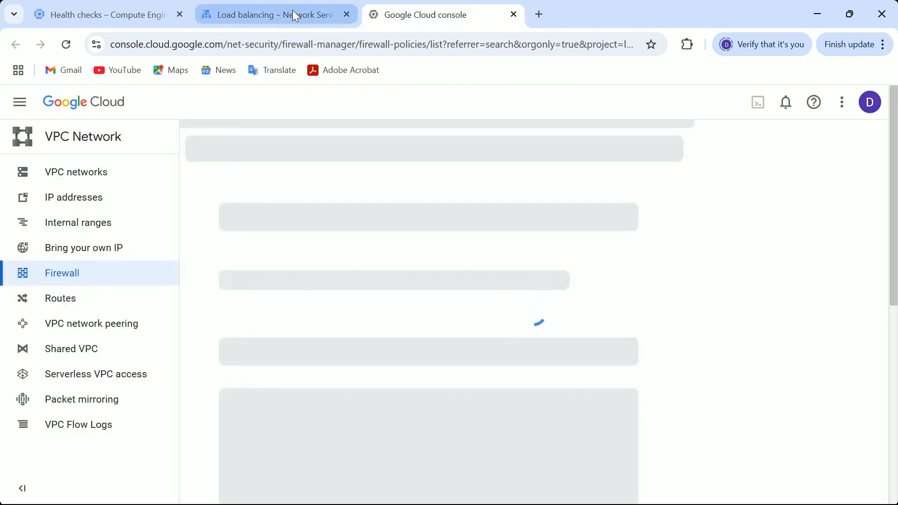
pyautogui.click(293, 10)
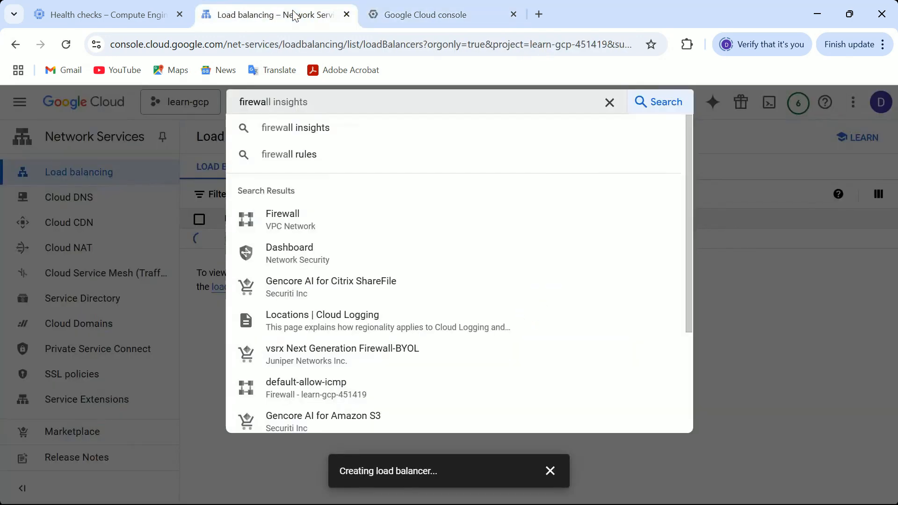
pyautogui.click(763, 218)
pyautogui.click(487, 11)
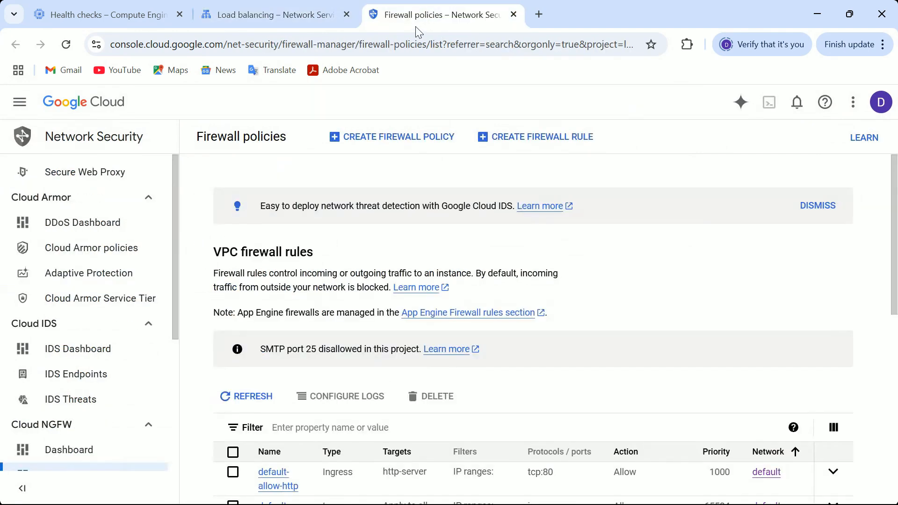
# - Start creating a firewall rule named test-rule
pyautogui.click(573, 146)
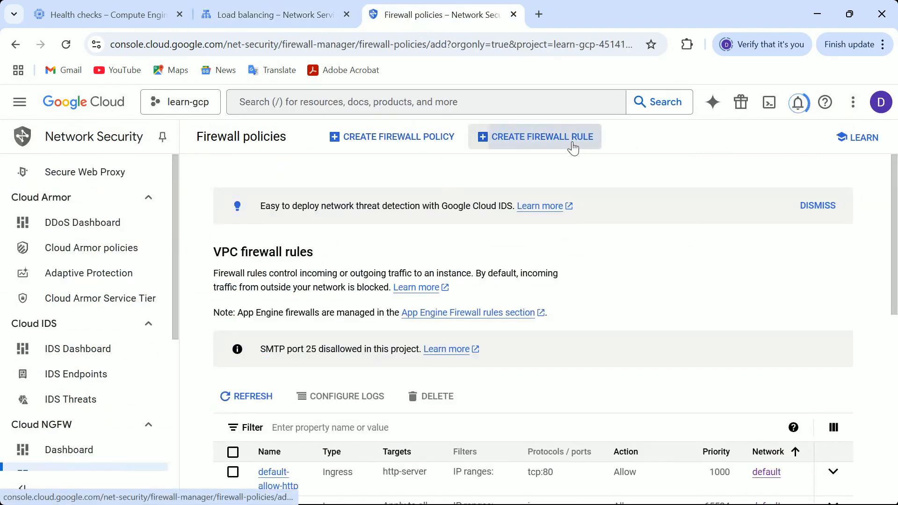
pyautogui.click(252, 227)
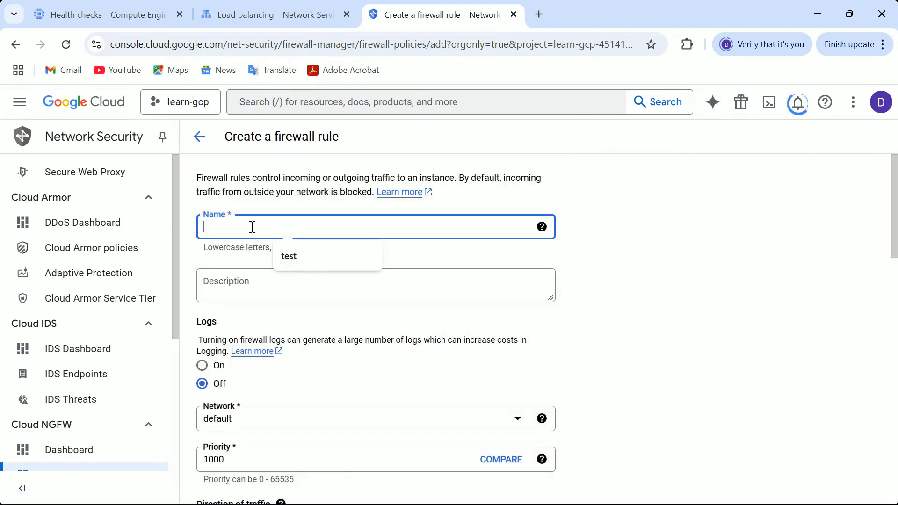
pyautogui.write('test-rule')
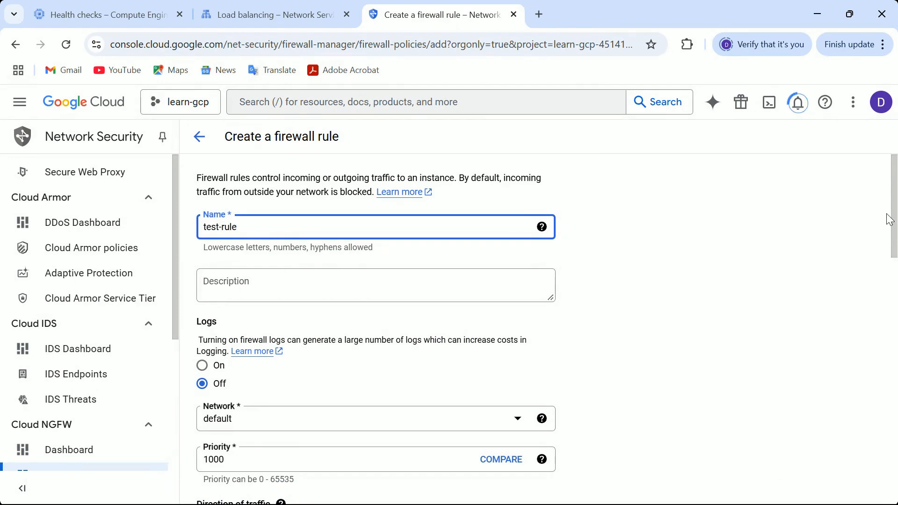
pyautogui.moveTo(892, 210); pyautogui.dragTo(890, 260)
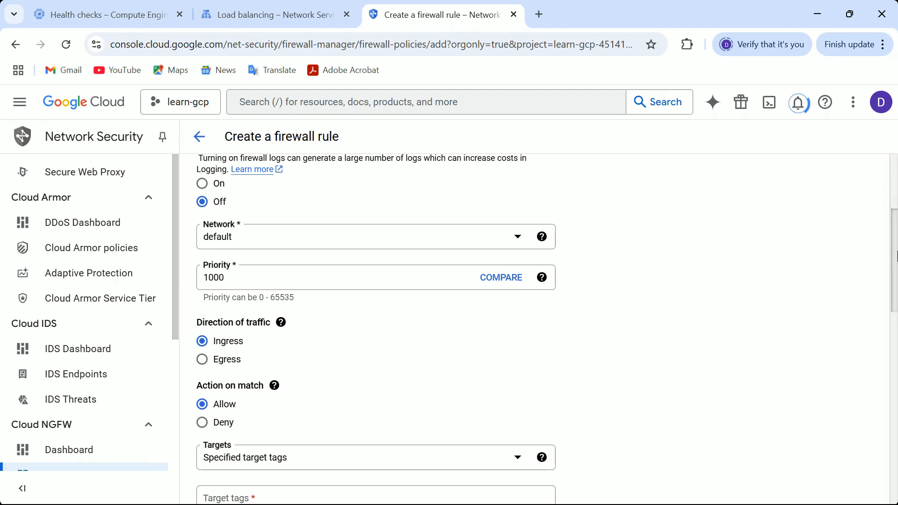
pyautogui.moveTo(896, 256); pyautogui.dragTo(895, 318)
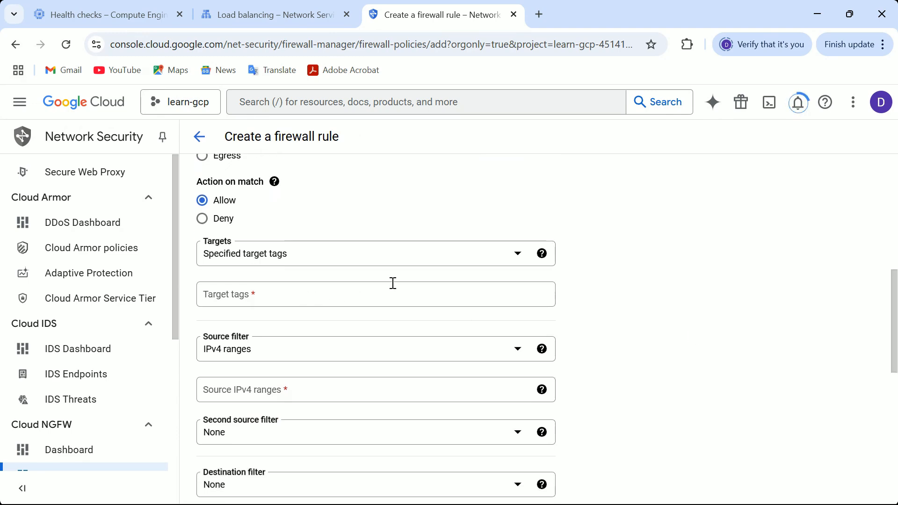
# - Set the rule's targets to all instances in the network
pyautogui.click(533, 255)
pyautogui.click(422, 261)
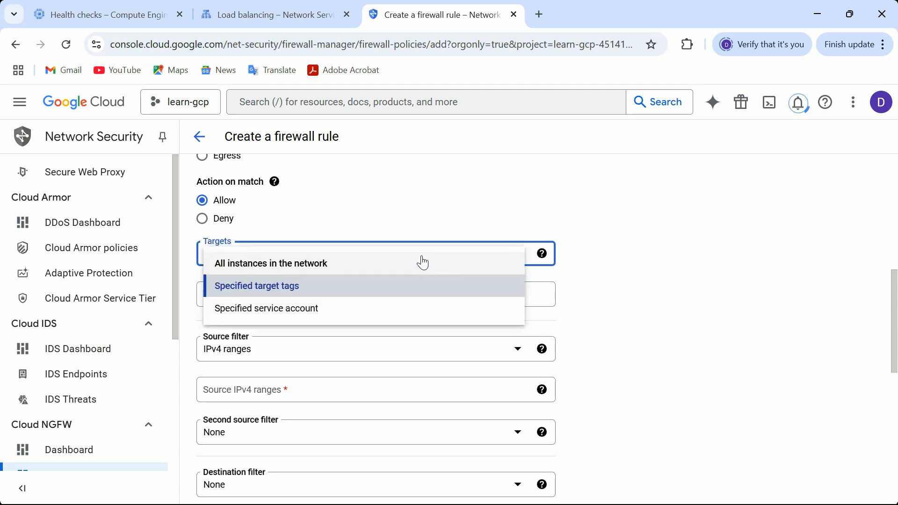
pyautogui.click(283, 271)
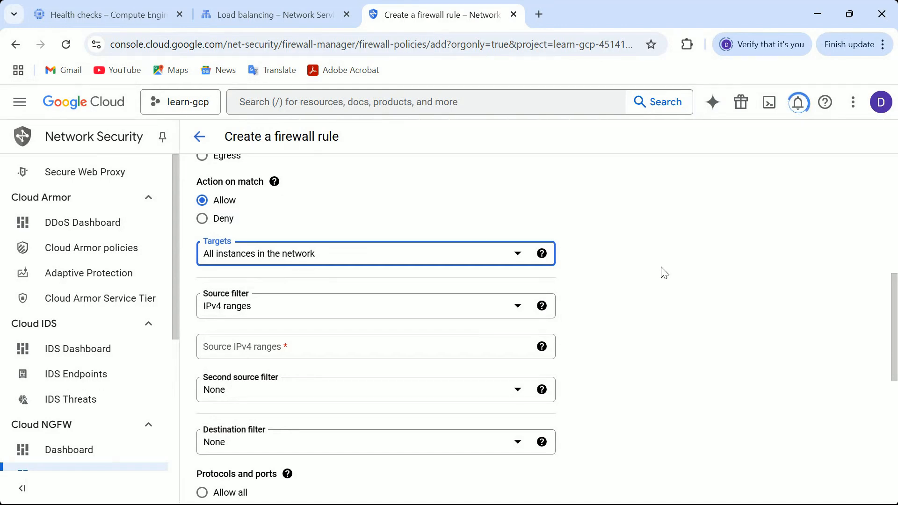
# - Add source IPv4 ranges 130.211.0.0/22 and 35.191.0.0/16 to the rule
pyautogui.scroll(4, 885, 252)
pyautogui.scroll(2, 885, 243)
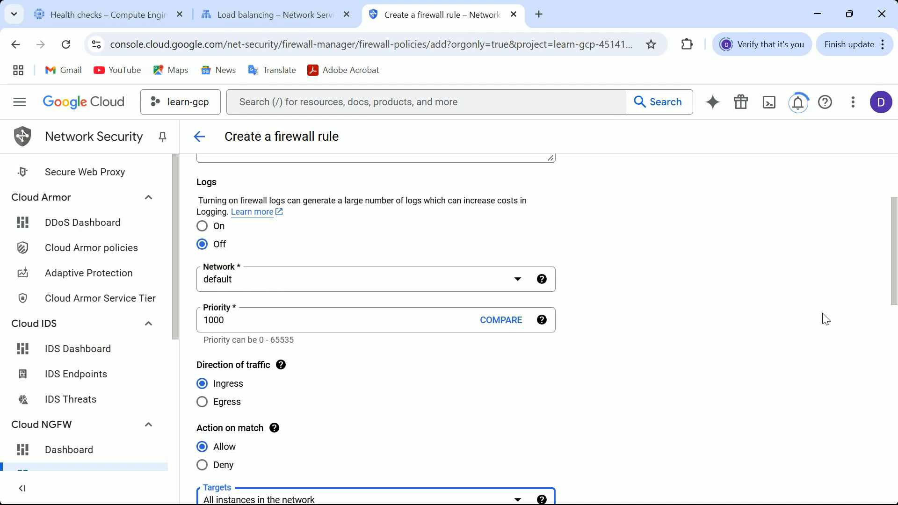
pyautogui.moveTo(892, 269); pyautogui.dragTo(893, 367)
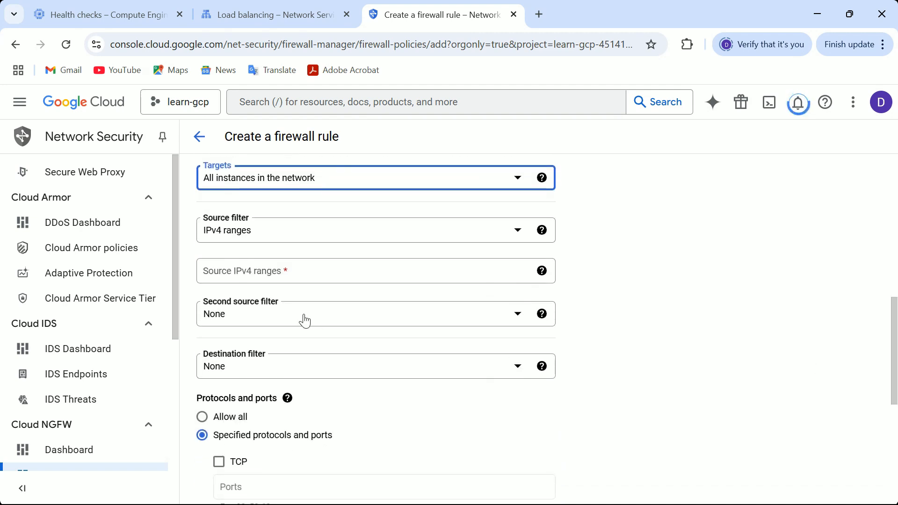
pyautogui.click(284, 274)
pyautogui.write('130.211.')
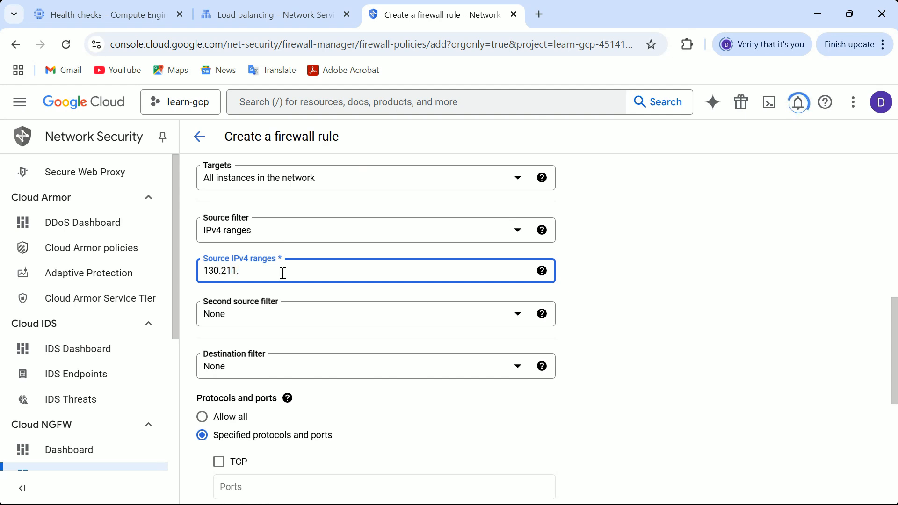
pyautogui.write('0.0/22')
pyautogui.press('Return')
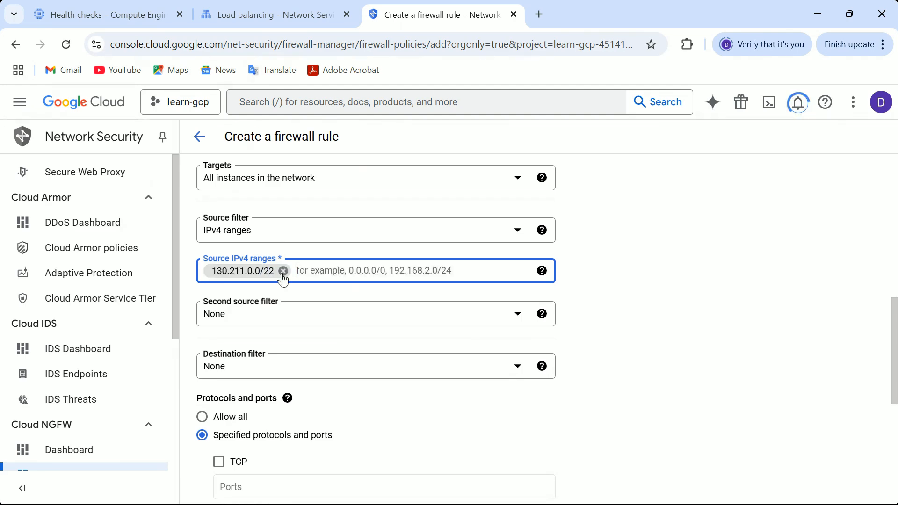
pyautogui.write('35')
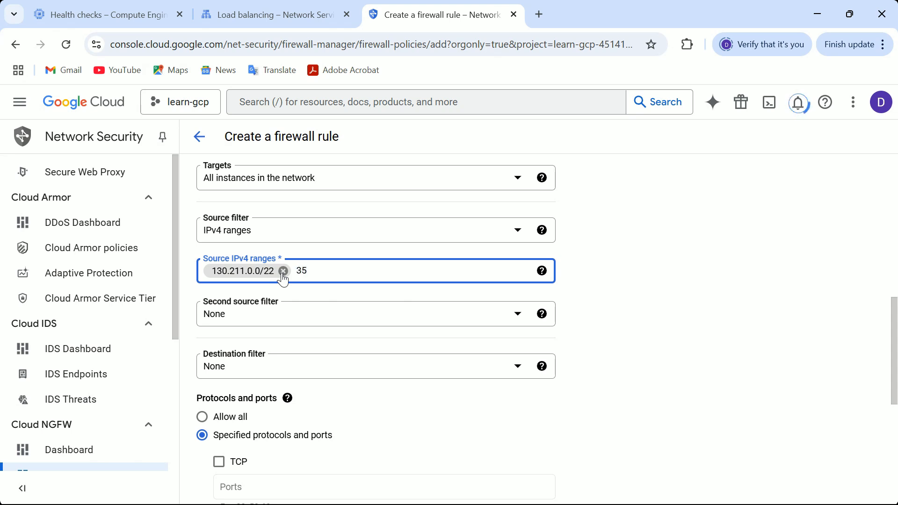
pyautogui.write('.191.0.0/16')
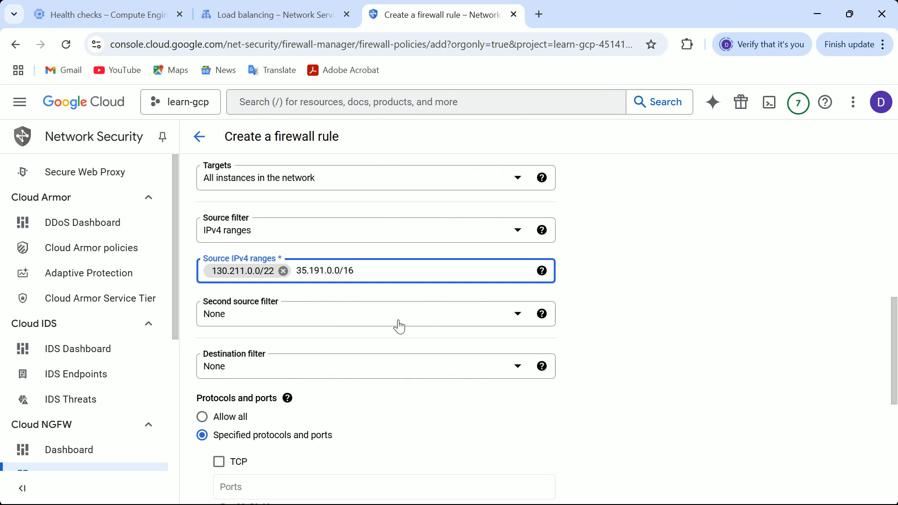
pyautogui.press('Return')
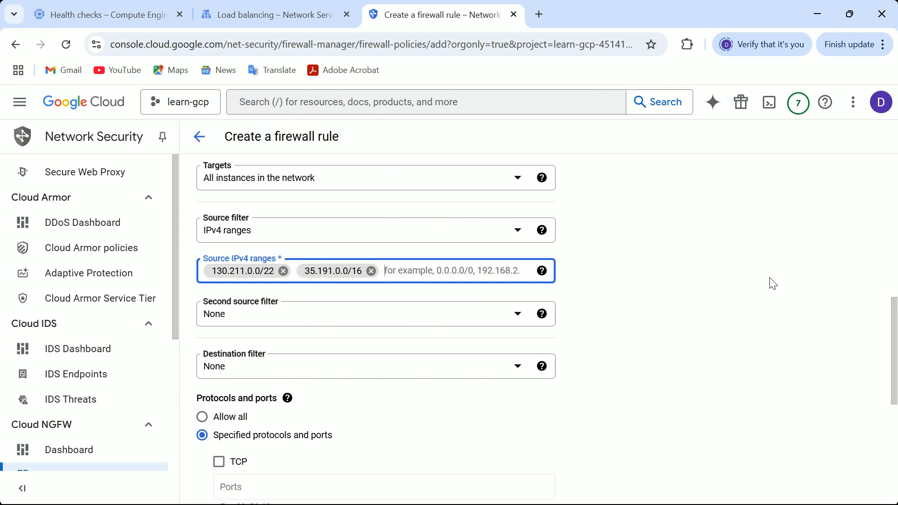
# - Allow TCP port 80 and create the firewall rule
pyautogui.moveTo(893, 321); pyautogui.dragTo(887, 387)
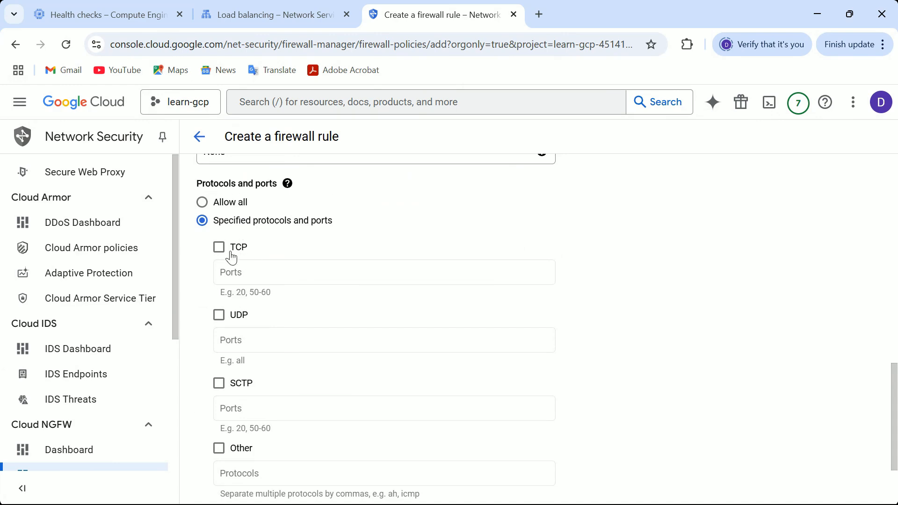
pyautogui.click(218, 247)
pyautogui.click(243, 276)
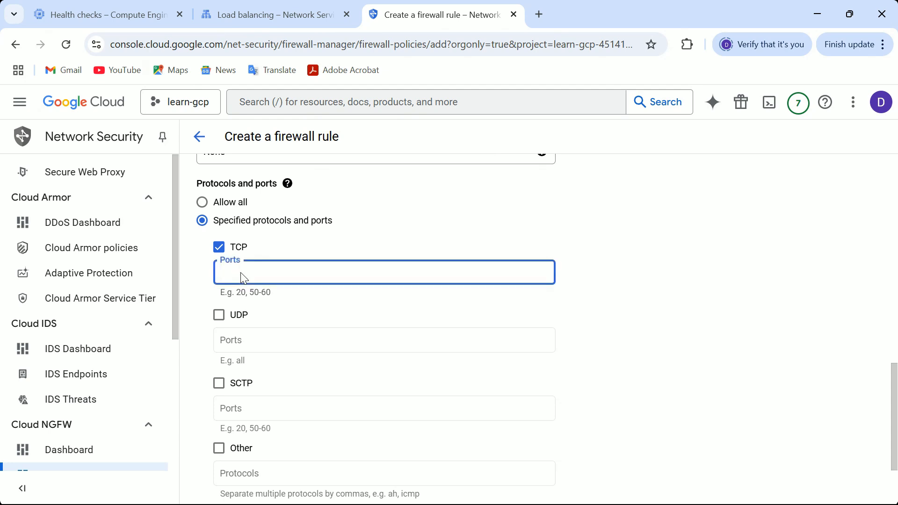
pyautogui.write('80')
pyautogui.moveTo(888, 374); pyautogui.dragTo(896, 428)
pyautogui.click(213, 440)
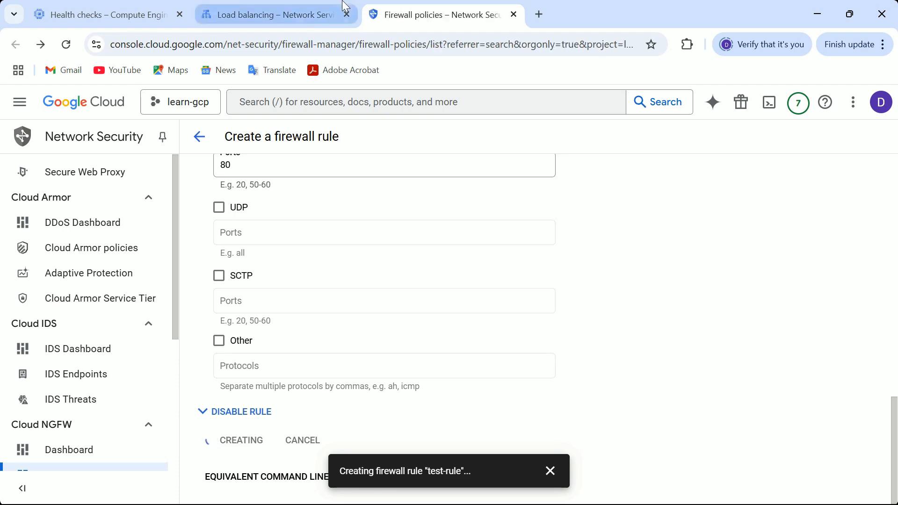
# - Check the status of the load balancer list and the firewall rules list across both tabs
pyautogui.click(274, 16)
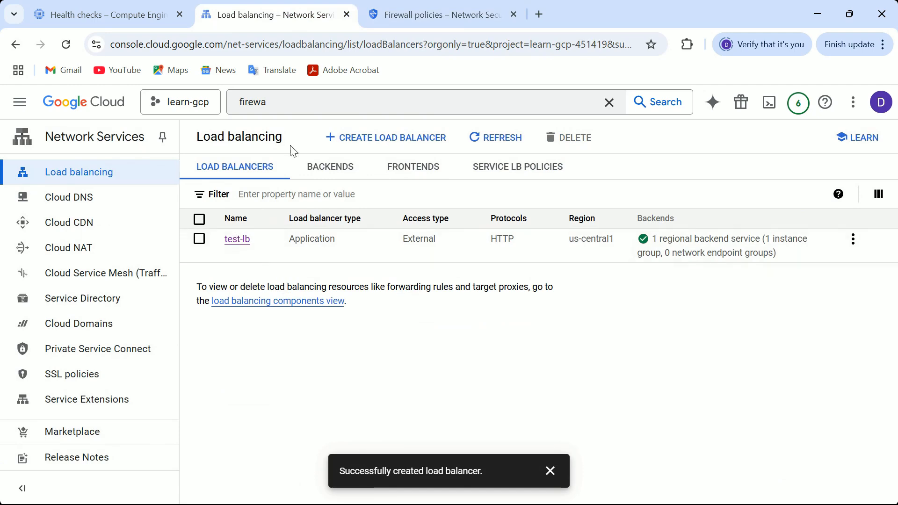
pyautogui.click(500, 148)
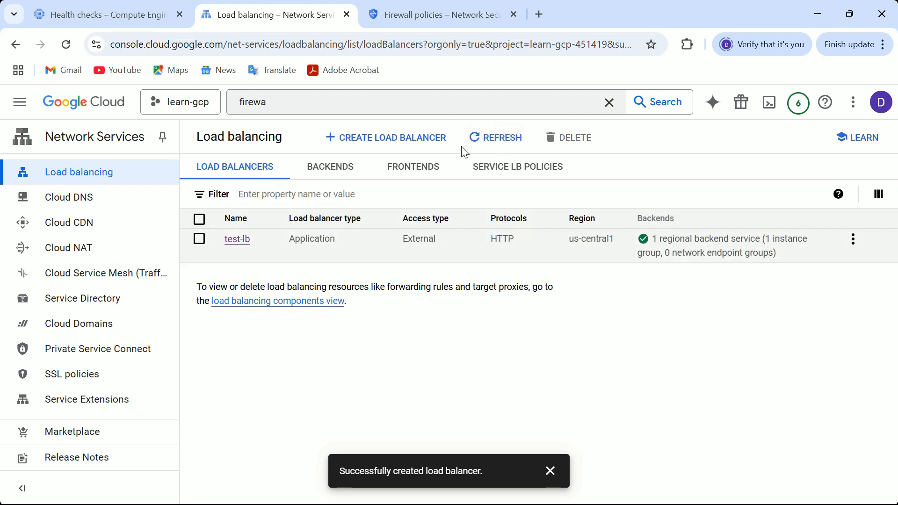
pyautogui.click(406, 21)
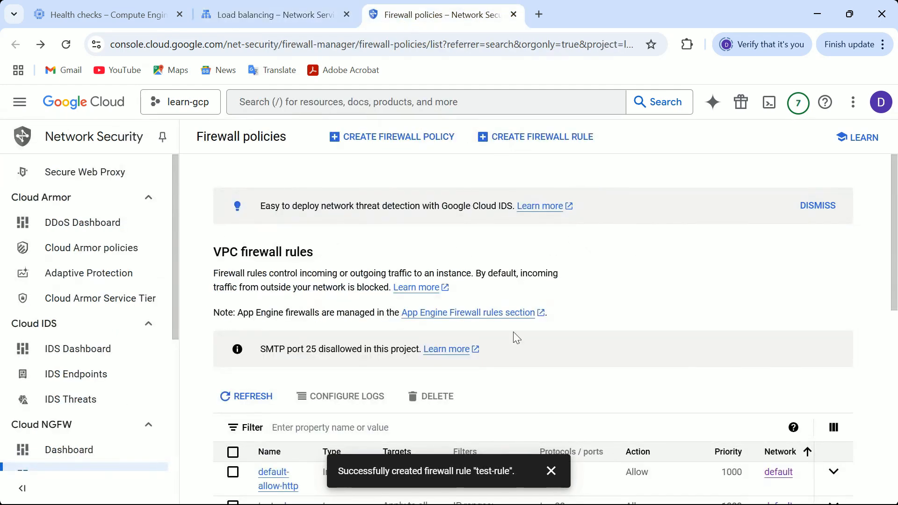
pyautogui.click(551, 471)
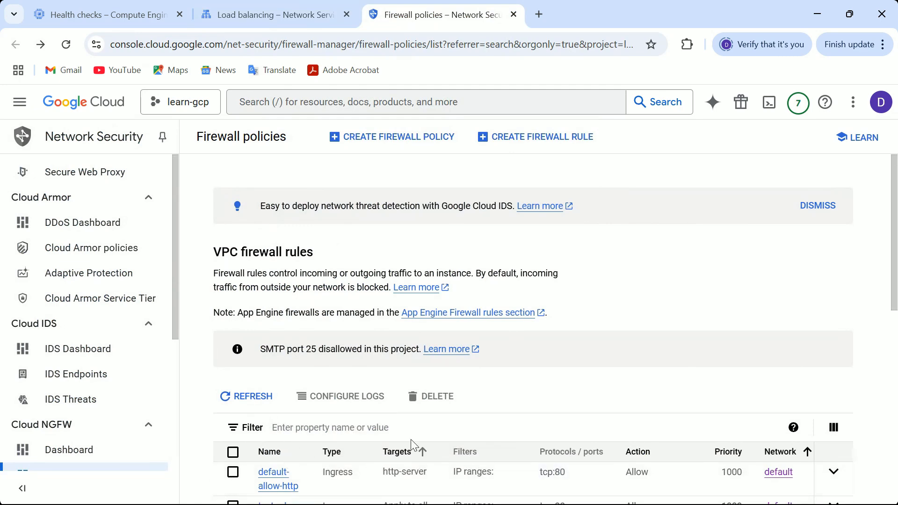
pyautogui.click(263, 14)
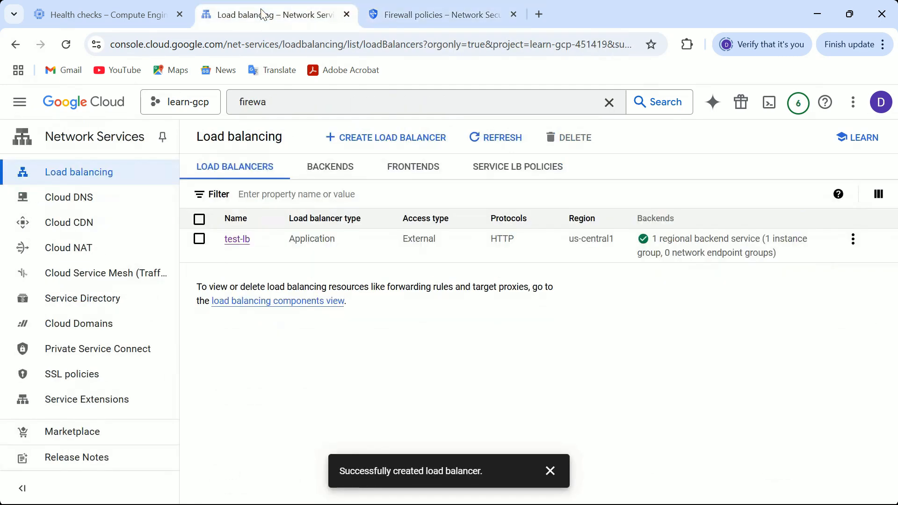
# - Open the test-lb load balancer details and copy its frontend IP address
pyautogui.click(233, 243)
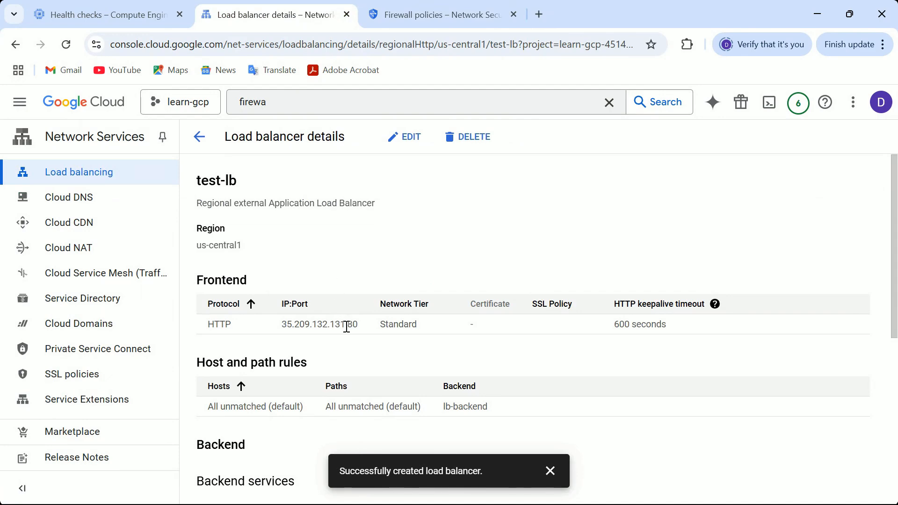
pyautogui.moveTo(345, 326); pyautogui.dragTo(283, 324)
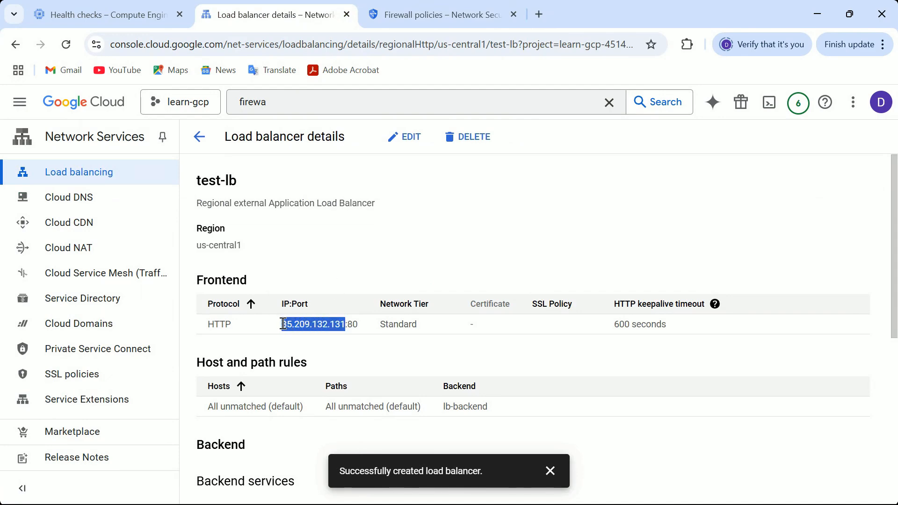
pyautogui.hotkey('ctrl', 'c')
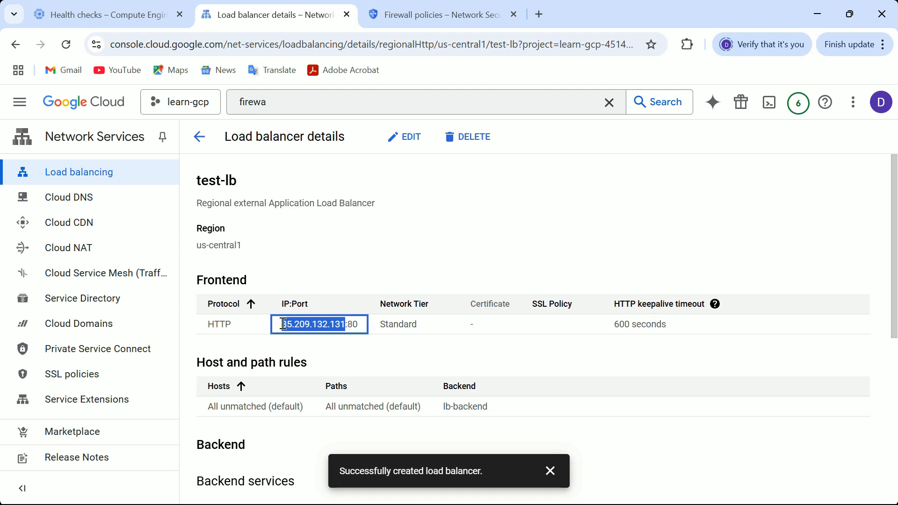
pyautogui.click(550, 471)
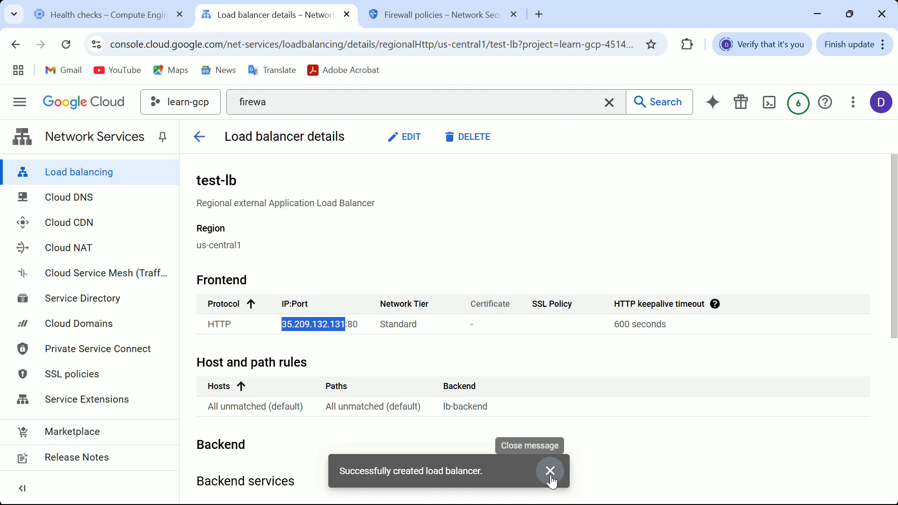
# - Open a new browser tab and browse to the load balancer address 35.209.132.131
pyautogui.click(536, 15)
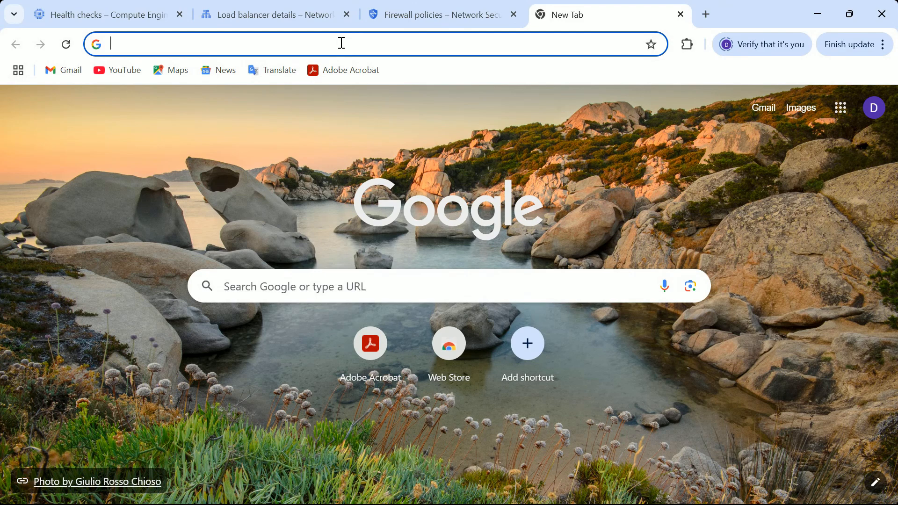
pyautogui.hotkey('ctrl', 'v')
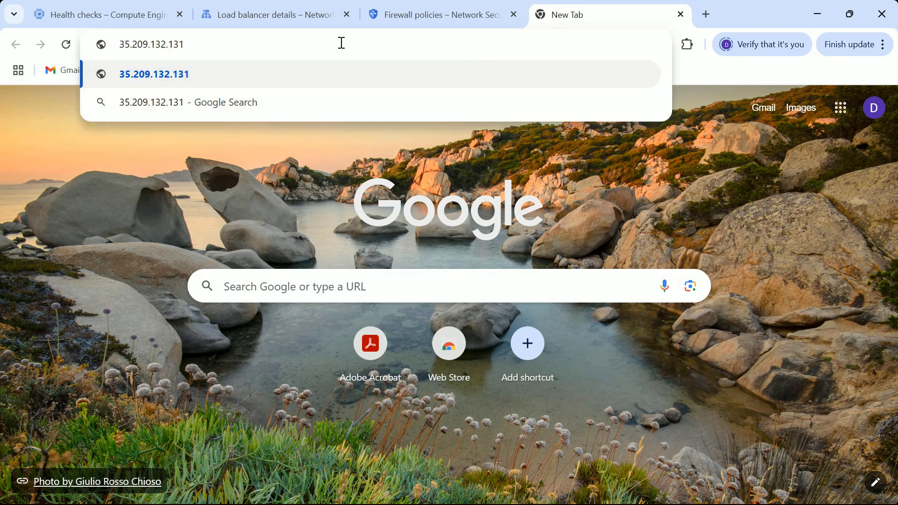
pyautogui.press('Return')
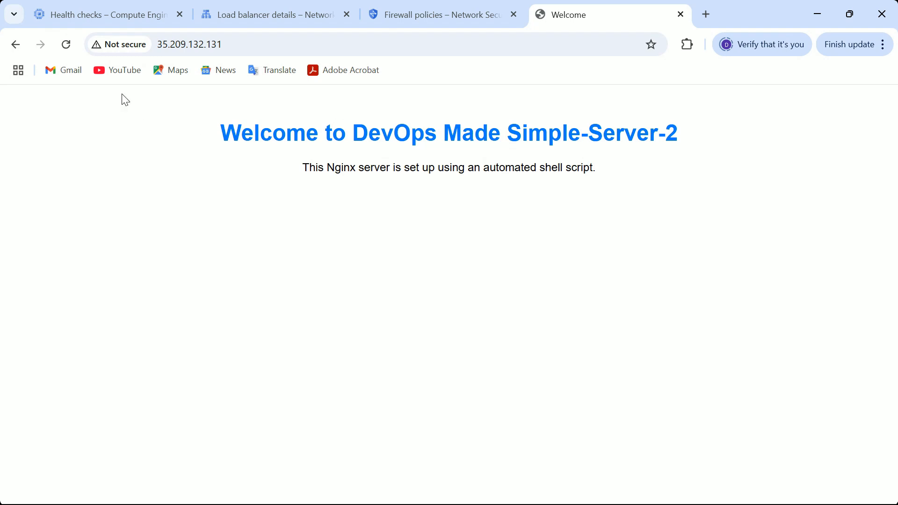
# - Reload the page several times to compare responses from the two backend servers
pyautogui.click(72, 47)
pyautogui.click(70, 45)
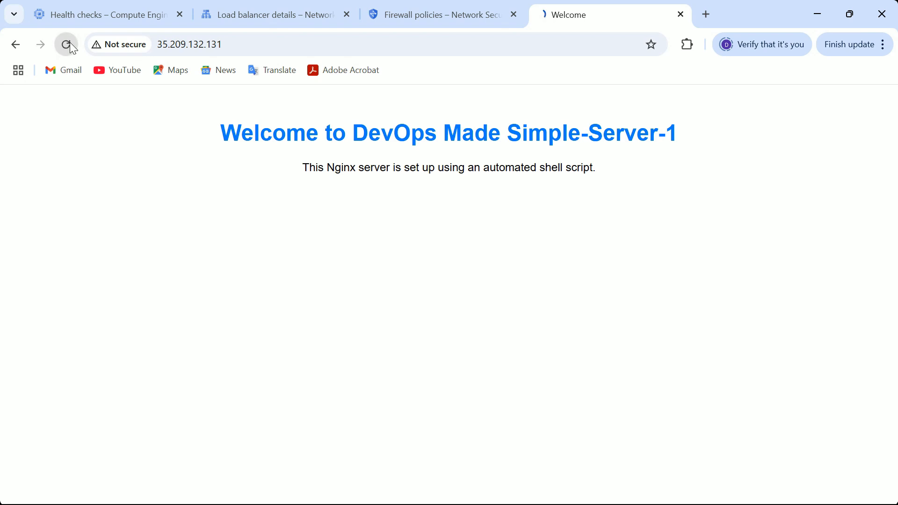
pyautogui.click(64, 45)
pyautogui.click(64, 45)
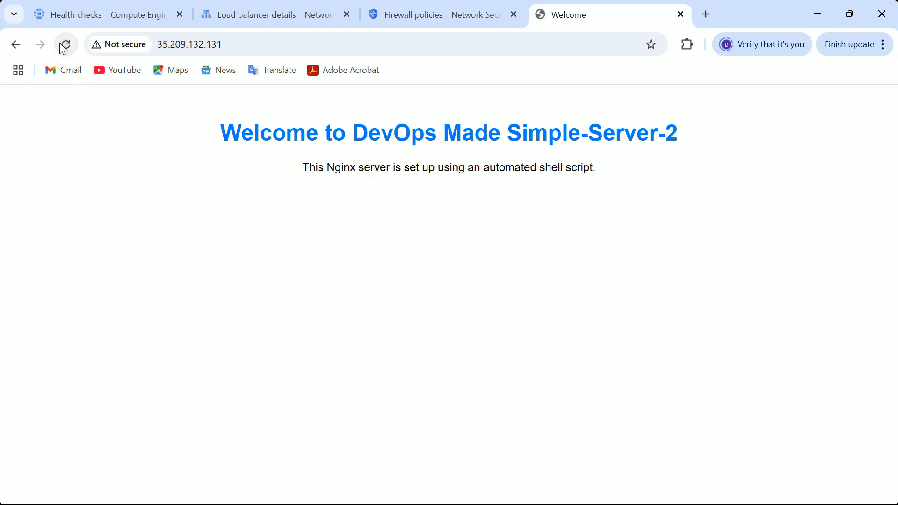
pyautogui.click(64, 45)
pyautogui.click(64, 45)
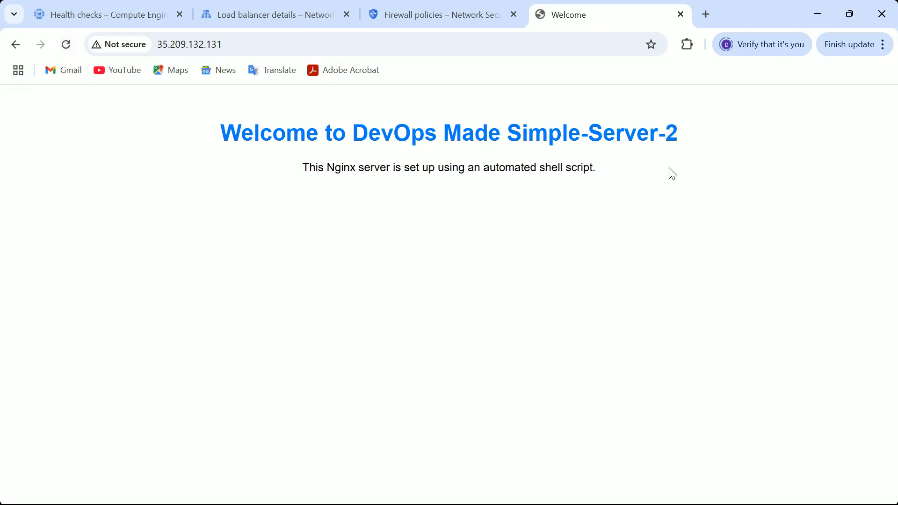